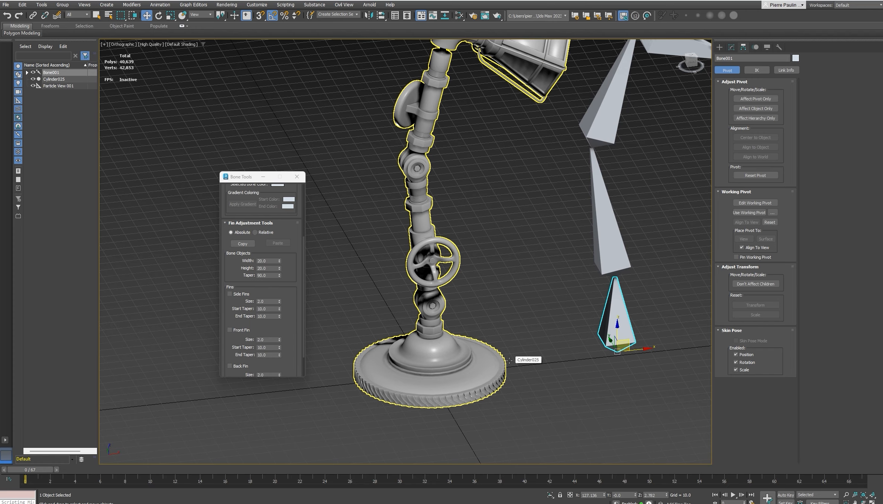
Quick-align the root bone to the lamp mesh so that the bone chain sits over the lamp
key("shift+a")
left_click(503, 359)
mouse_move(475, 339)
middle_mouse_down("alt")
mouse_move(466, 316)
mouse_move(493, 334)
mouse_move(529, 325)
mouse_move(480, 333)
middle_mouse_up("alt")
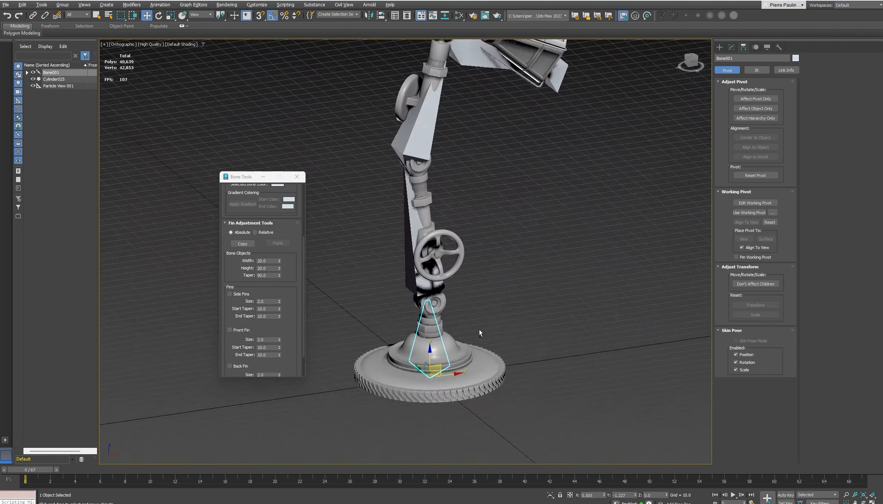
Show the viewport in wireframe and select the bone that starts at the lamp arm's middle joint
middle_click_drag(472, 254, 485, 368)
middle_click_drag(485, 369, 519, 238, "alt")
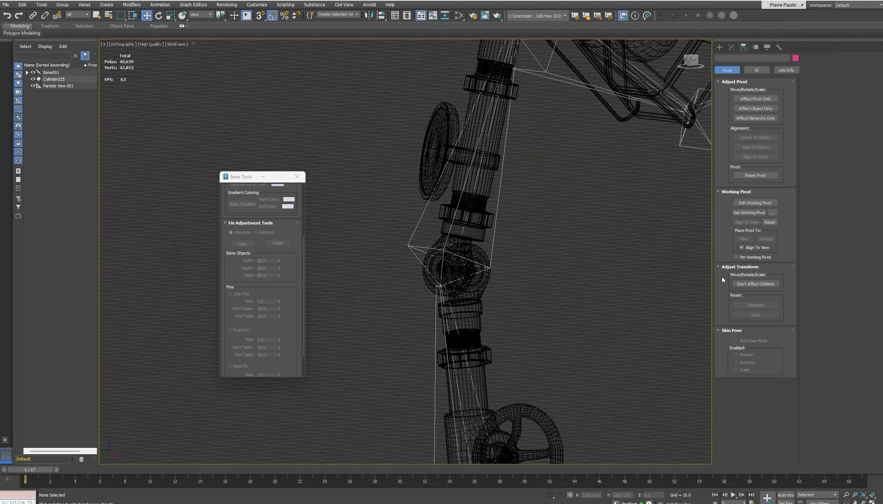
middle_click_drag(544, 292, 519, 244)
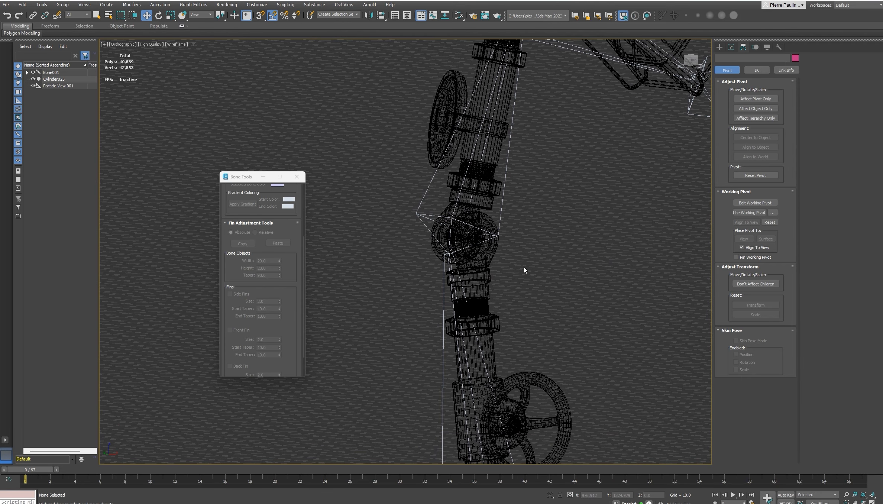
left_click(503, 216)
mouse_move(516, 225)
middle_mouse_down("alt")
mouse_move(536, 222)
mouse_move(511, 230)
middle_mouse_up("alt")
scroll(461, 256, "up", 4)
mouse_move(461, 256)
middle_mouse_down("alt")
mouse_move(429, 244)
mouse_move(452, 269)
middle_mouse_up("alt")
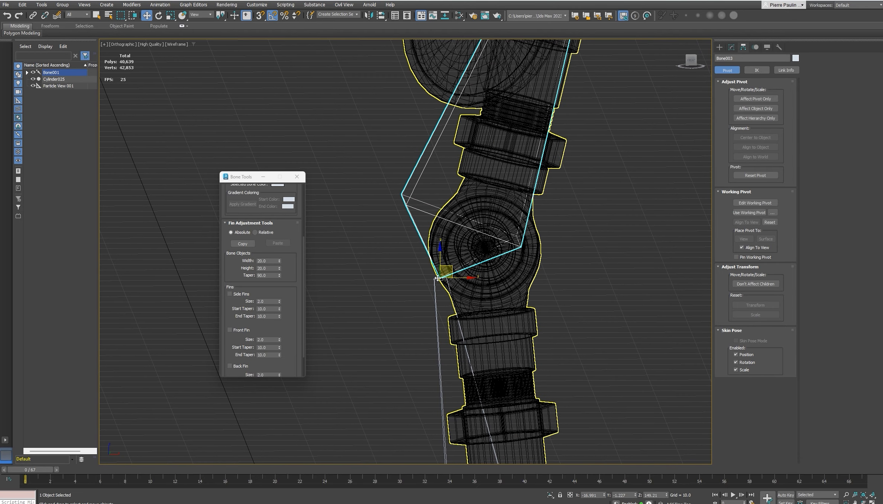
middle_click_drag(454, 267, 459, 270, "alt")
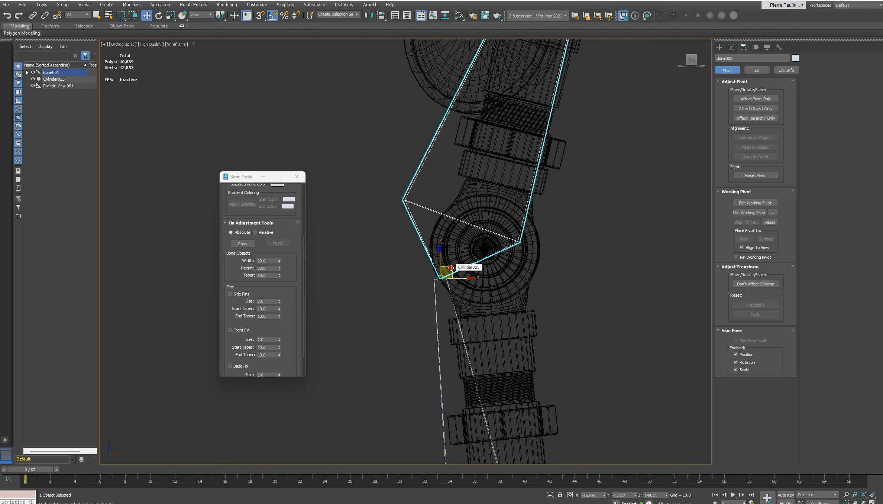
Try to move the selected bone onto the middle joint's centre without Bone Edit Mode, and undo the move
left_click_drag(451, 267, 494, 246)
key("ctrl+z")
Turn on Bone Edit Mode in the Bone Tools window for the bone at the middle joint
middle_click_drag(511, 230, 470, 241)
scroll(481, 291, "down", 5)
middle_click_drag(457, 212, 482, 239, "alt")
scroll(471, 240, "up", 3)
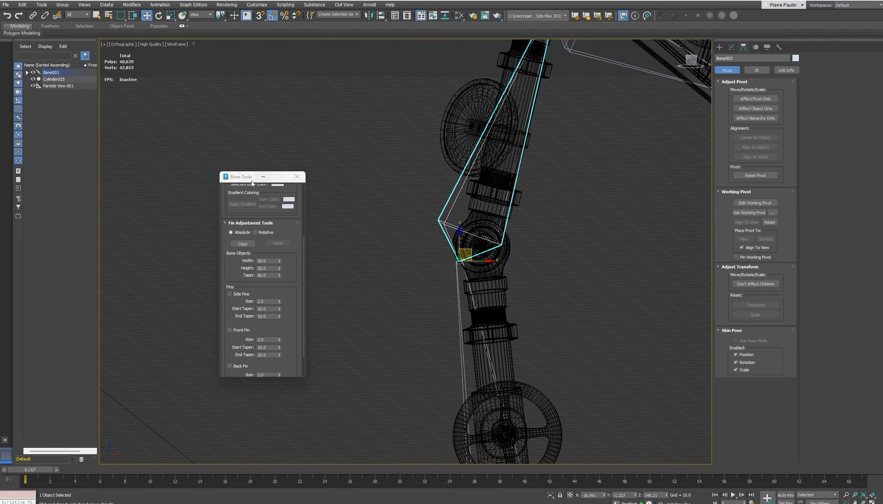
left_click_drag(252, 184, 194, 146)
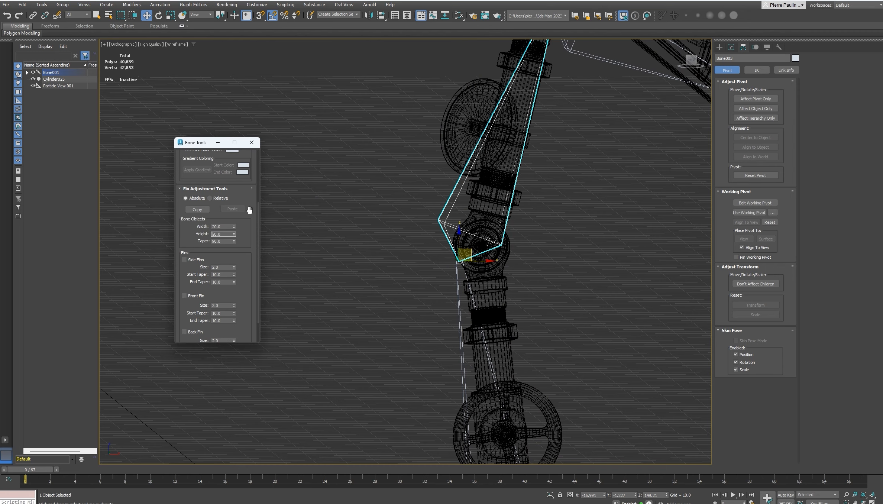
left_click_drag(258, 221, 259, 164)
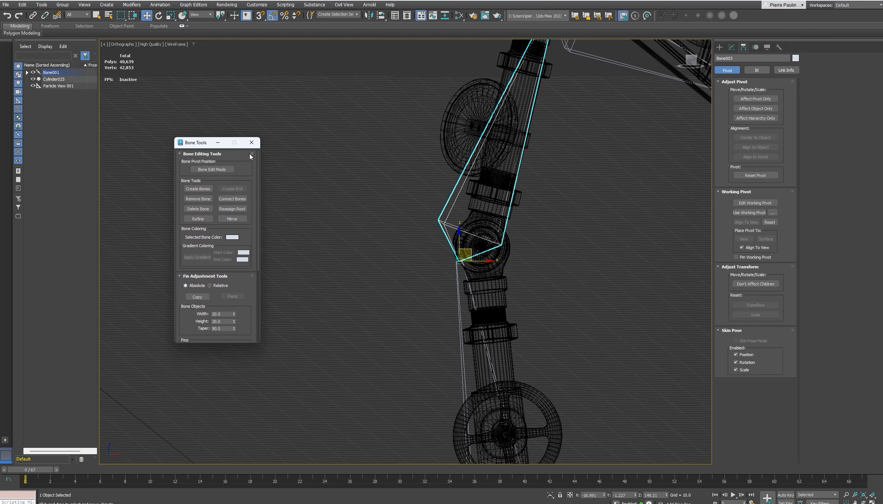
left_click(214, 170)
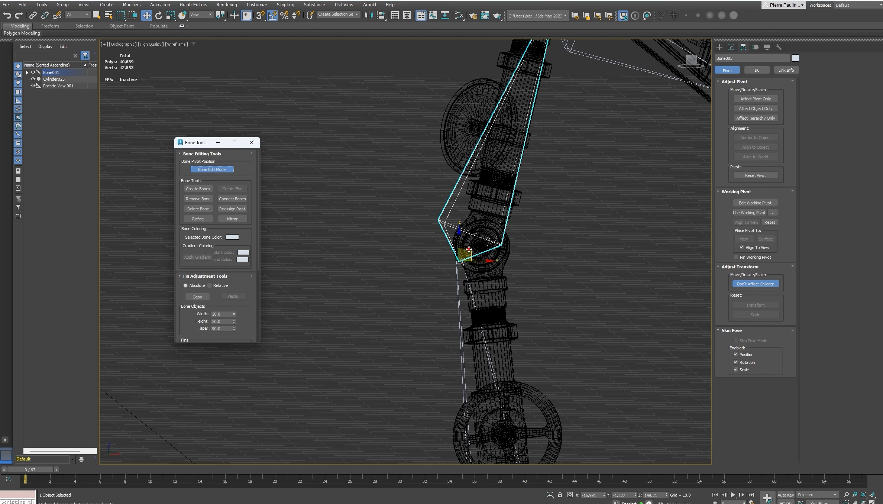
Move the base of the selected bone freehand to near the centre of the middle joint, about X -6.3, Z 153.3
mouse_move(469, 249)
left_mouse_down()
mouse_move(444, 194)
mouse_move(450, 236)
mouse_move(461, 259)
mouse_move(443, 186)
mouse_move(467, 287)
mouse_move(452, 196)
mouse_move(456, 249)
mouse_move(461, 242)
mouse_move(454, 258)
left_mouse_up()
middle_click_drag(461, 253, 449, 272)
scroll(449, 272, "up", 5)
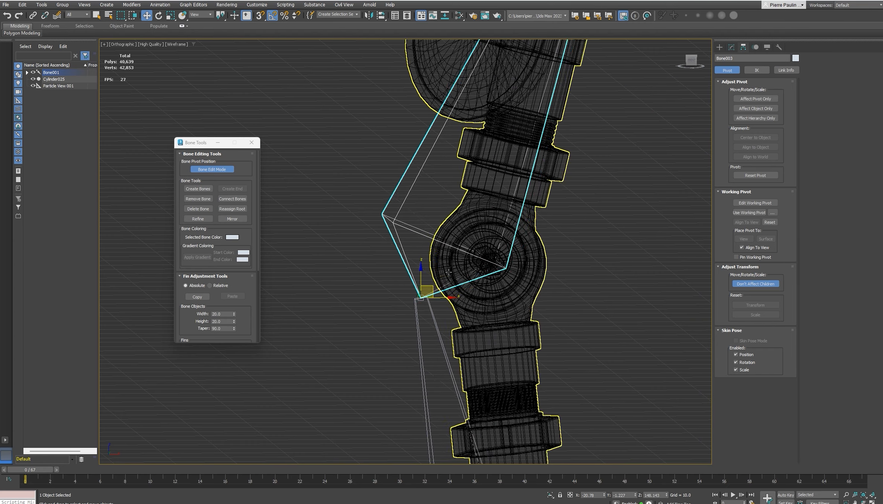
left_click_drag(432, 288, 500, 258)
In the Front view, fine-tune the bone's base onto the joint's bolt centre at about X -6.67, Z 154.08
key("f")
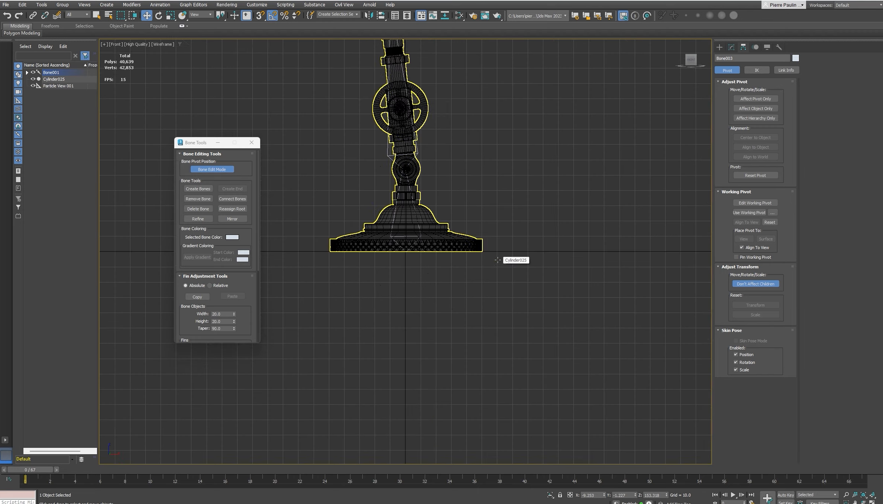
scroll(511, 335, "down", 6)
scroll(456, 249, "up", 10)
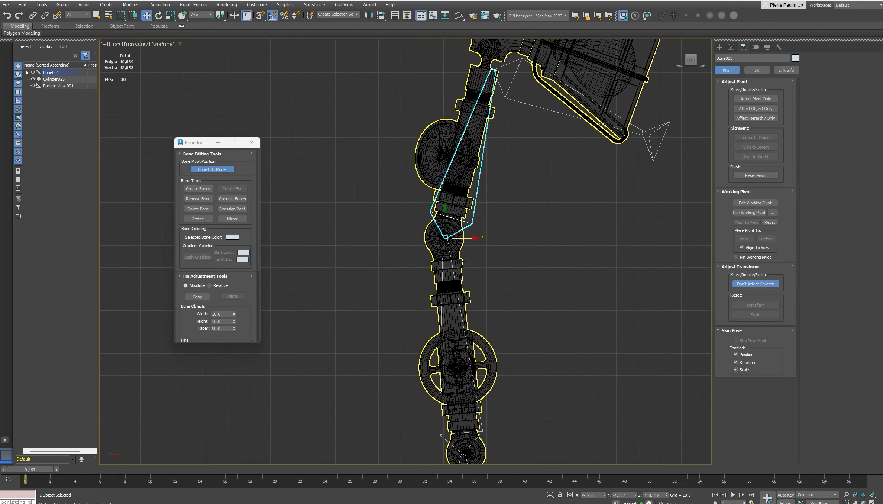
scroll(468, 268, "up", 3)
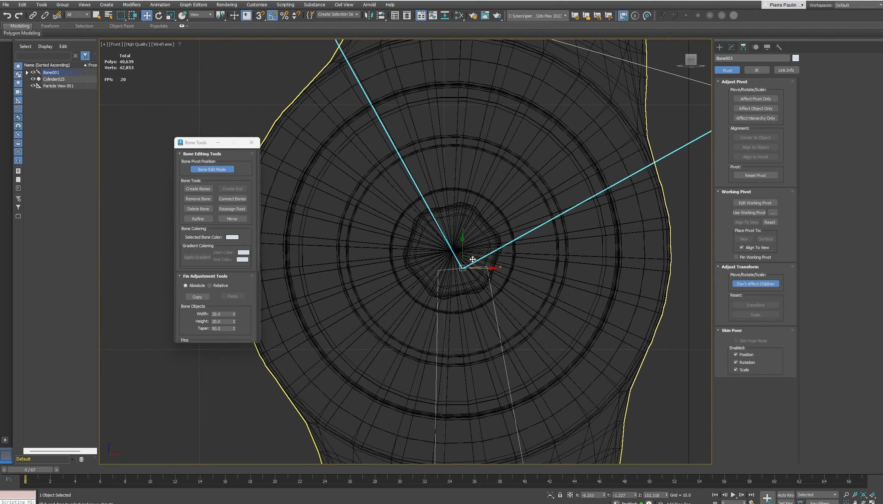
left_click_drag(474, 257, 465, 241)
scroll(481, 282, "down", 4)
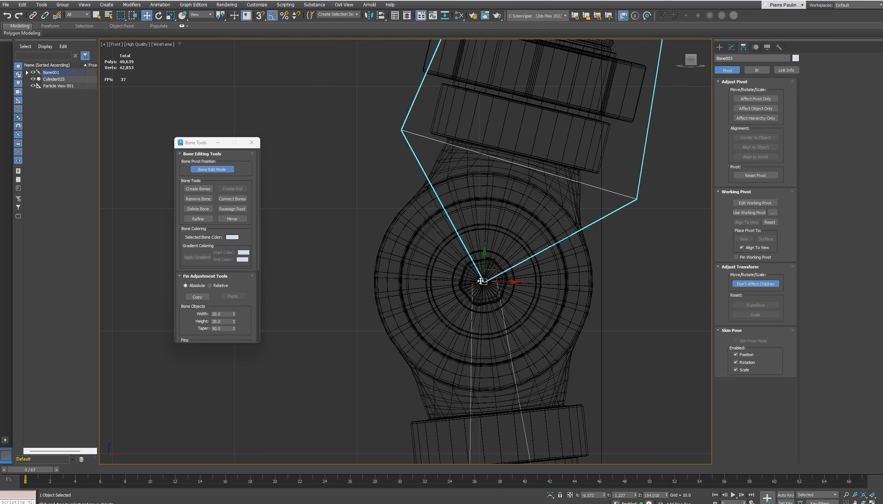
left_click_drag(482, 282, 483, 281)
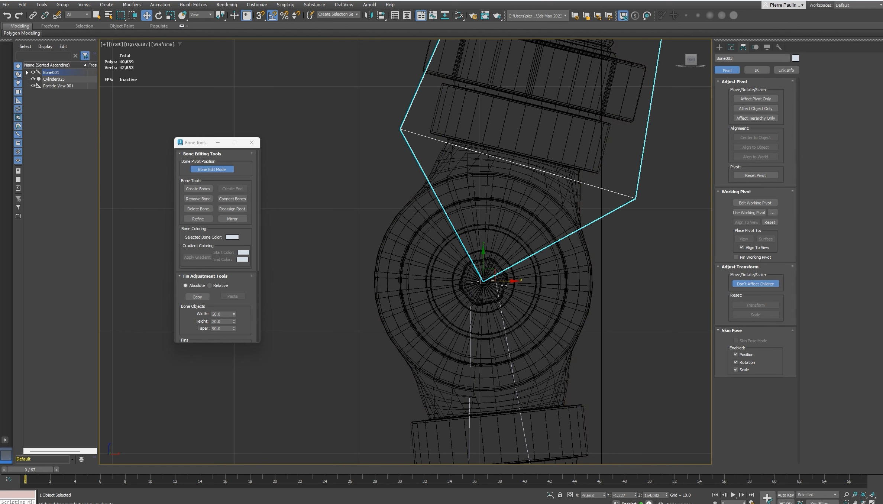
Select the circular edge loop around the bolt recess of the middle joint on the lamp mesh and show it shaded
left_click(556, 290)
middle_click_drag(556, 288, 566, 290, "alt")
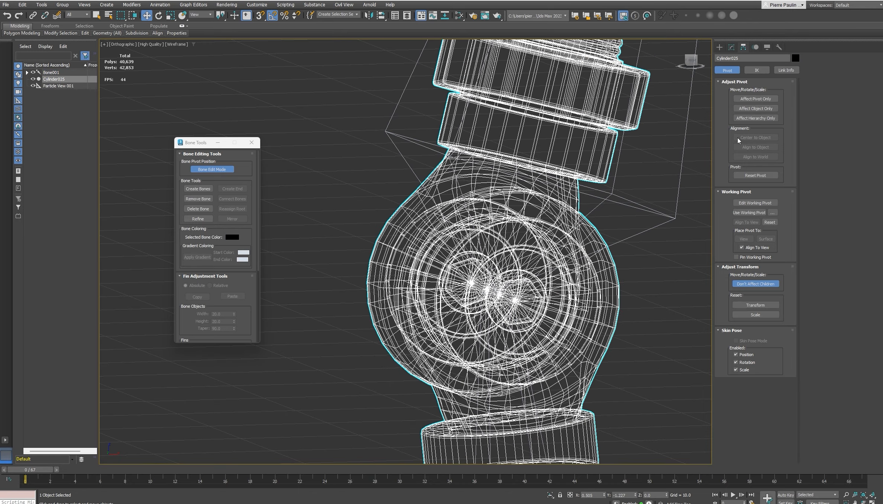
left_click(732, 47)
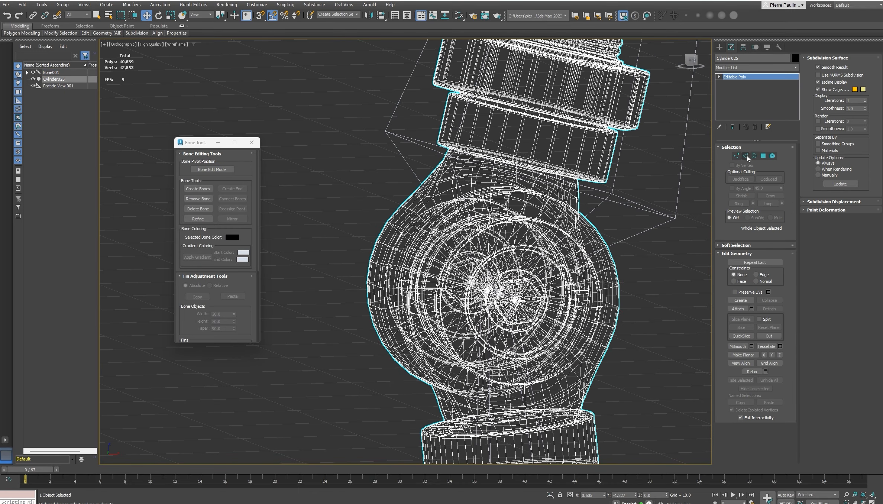
left_click(746, 156)
middle_click_drag(536, 269, 523, 269, "alt")
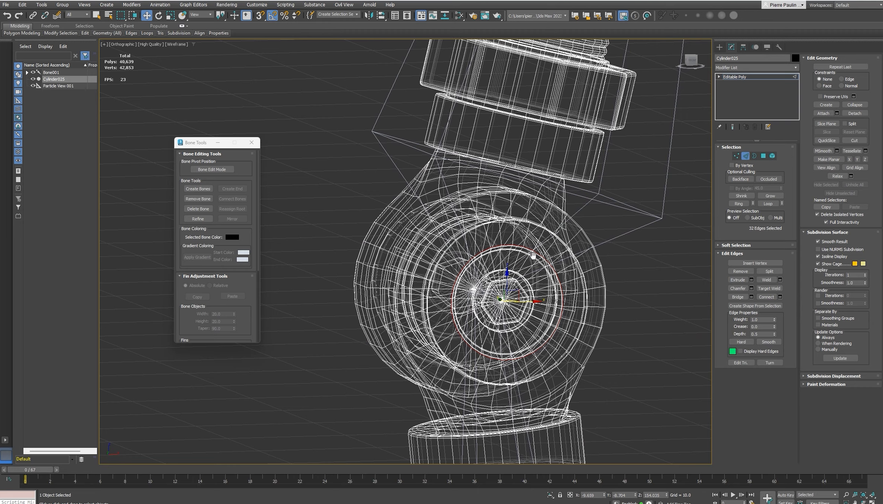
scroll(534, 255, "up", 4)
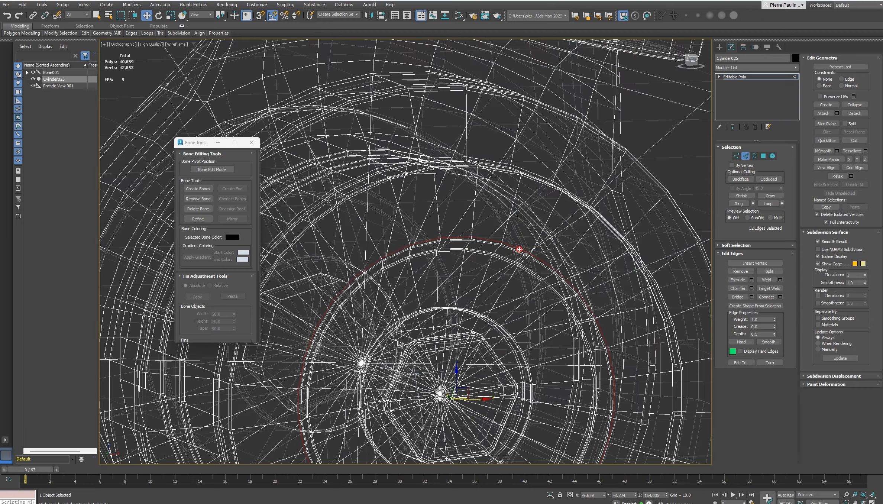
mouse_move(520, 249)
middle_mouse_down("alt")
mouse_move(525, 261)
mouse_move(517, 249)
middle_mouse_up("alt")
key("F3")
scroll(517, 249, "down", 2)
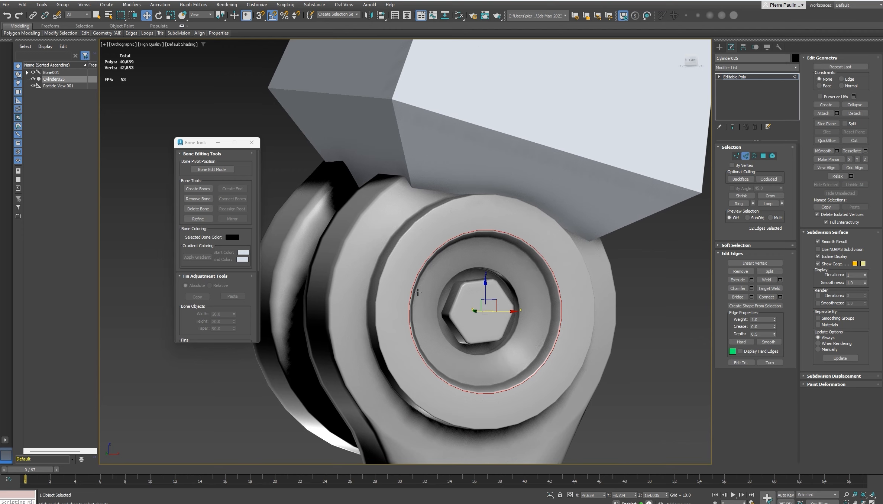
middle_click_drag(505, 284, 530, 258, "alt")
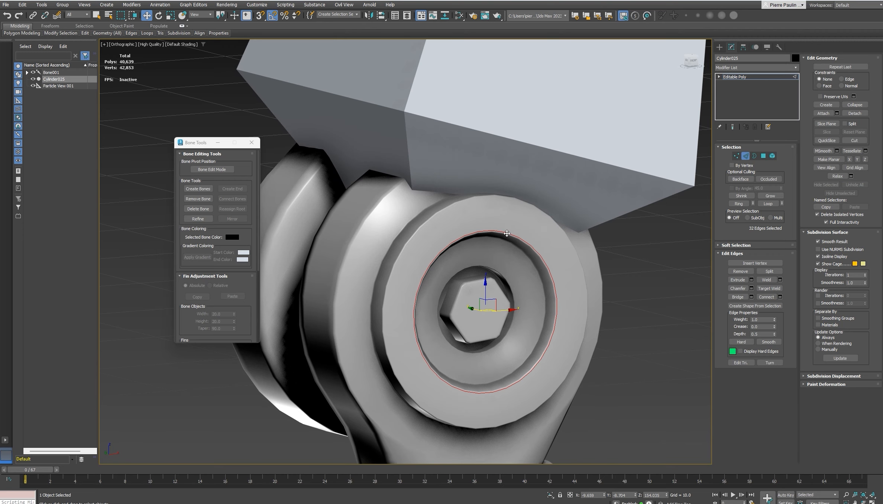
middle_click_drag(538, 331, 537, 314, "alt")
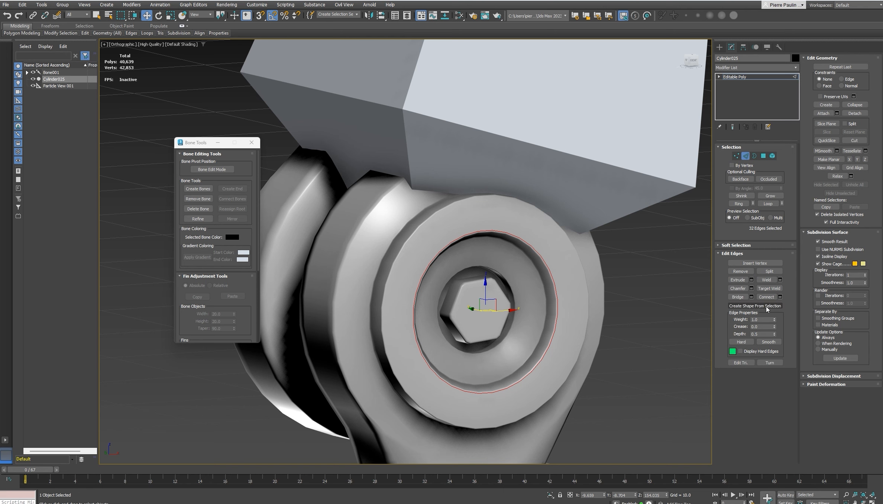
Create a linear shape named Shape001 from the selected edge loop and leave edge editing
left_click(755, 306)
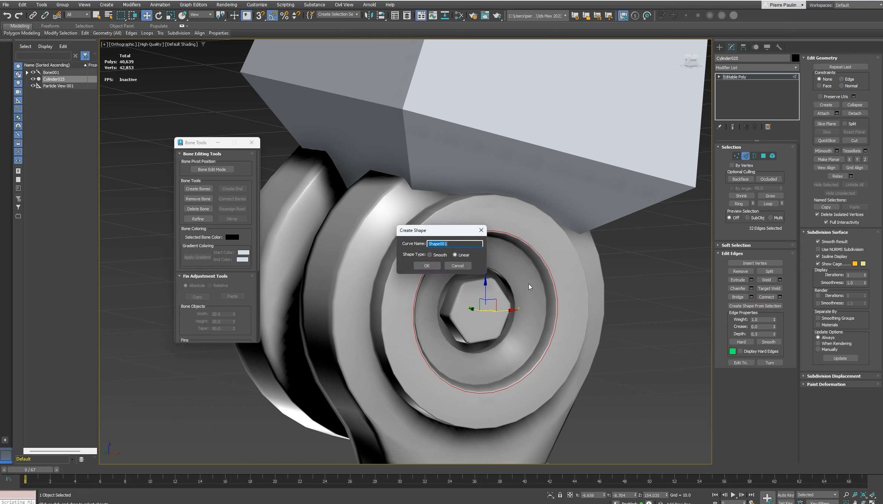
left_click(427, 266)
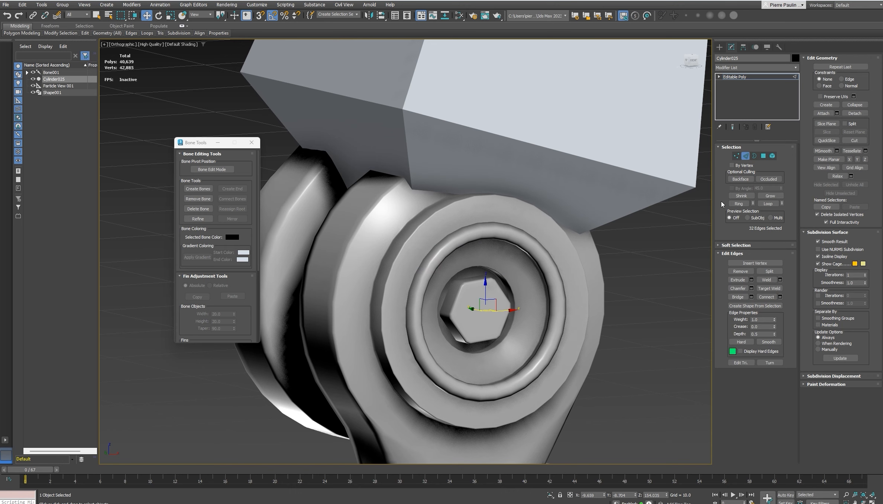
left_click(753, 159)
Centre the pivot of the new ring shape on the shape itself
left_click(490, 234)
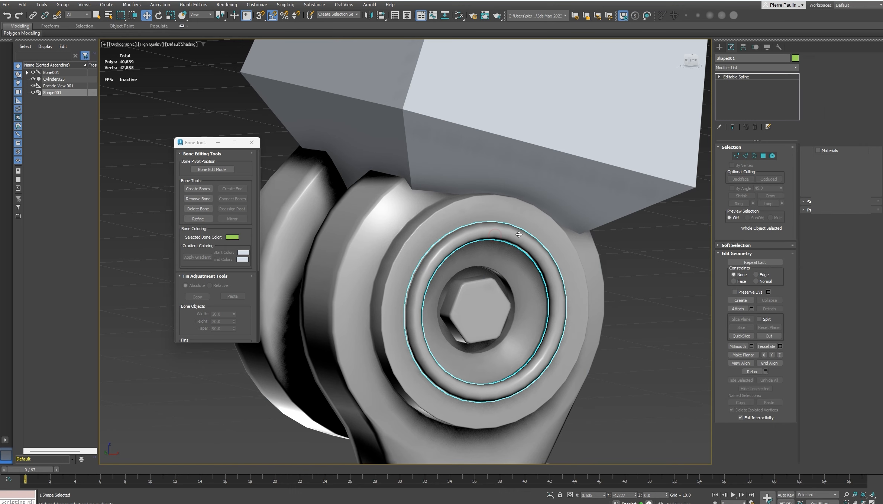
mouse_move(490, 234)
middle_mouse_down("alt")
mouse_move(505, 237)
mouse_move(486, 242)
middle_mouse_up("alt")
key("3")
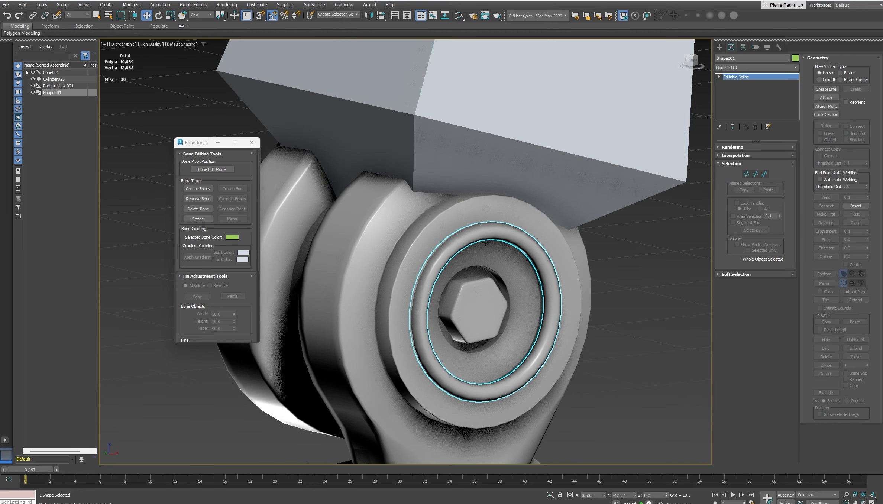
left_click(744, 47)
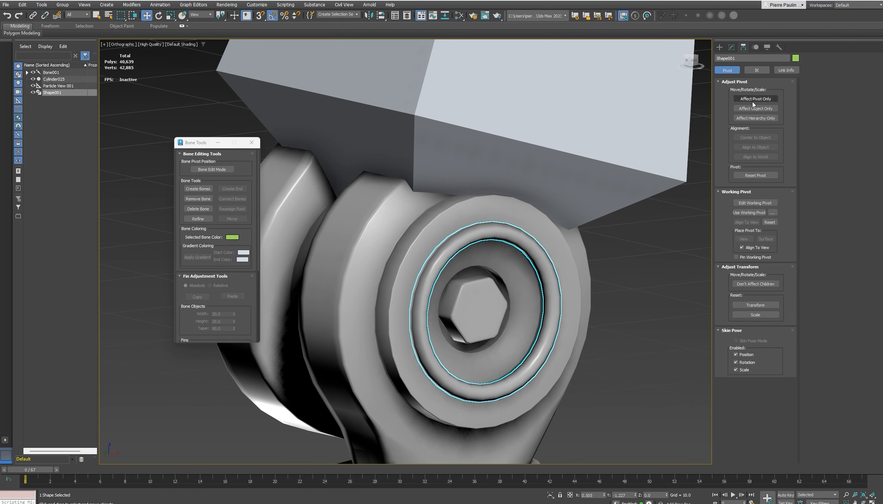
left_click(756, 98)
left_click(756, 138)
left_click(756, 99)
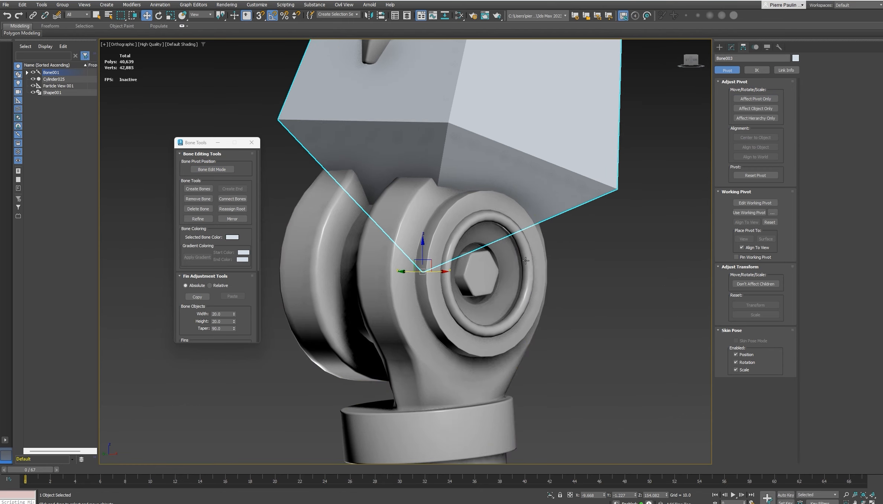
With Bone Edit Mode on, move the middle-joint bone's base freehand off the joint to about X -15, Z 149.7
middle_click_drag(526, 260, 518, 240, "alt")
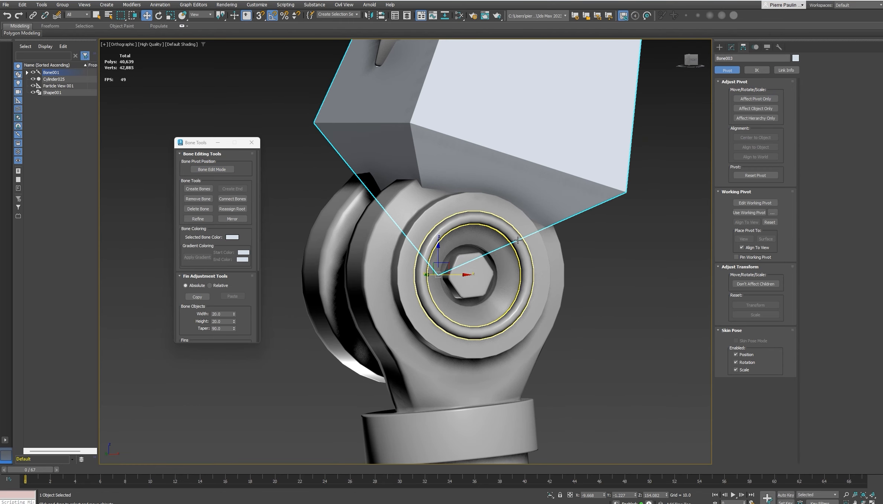
left_click(212, 170)
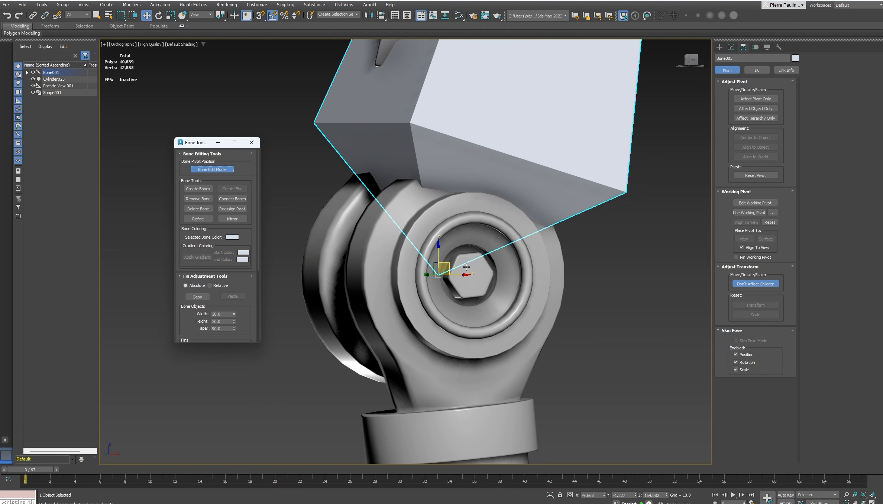
middle_click_drag(482, 266, 484, 253, "alt")
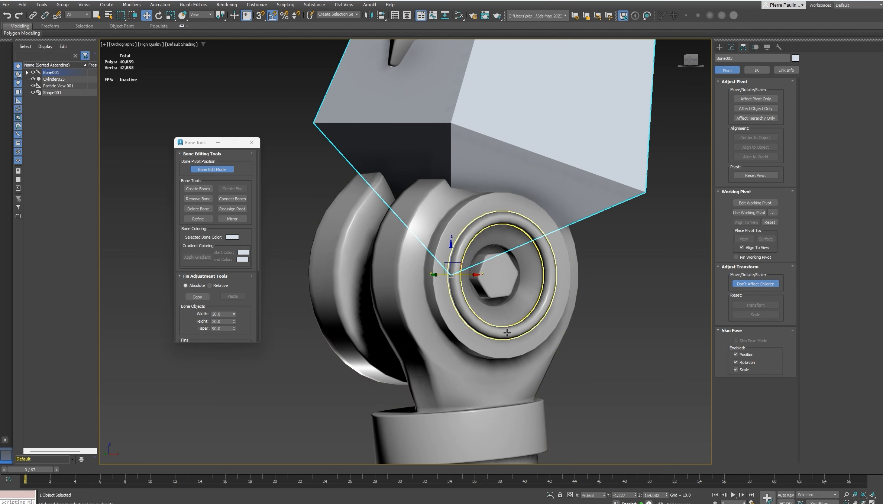
middle_click_drag(508, 298, 499, 296)
middle_click_drag(458, 257, 410, 271, "alt")
Try to align the middle-joint bone to the ring shape with Bone Edit Mode off, and undo the alignment
left_click(220, 169)
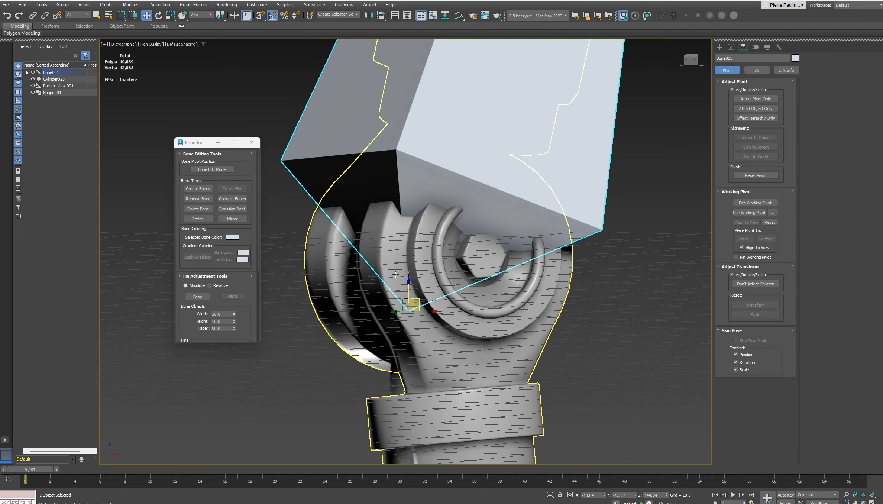
key("alt+a")
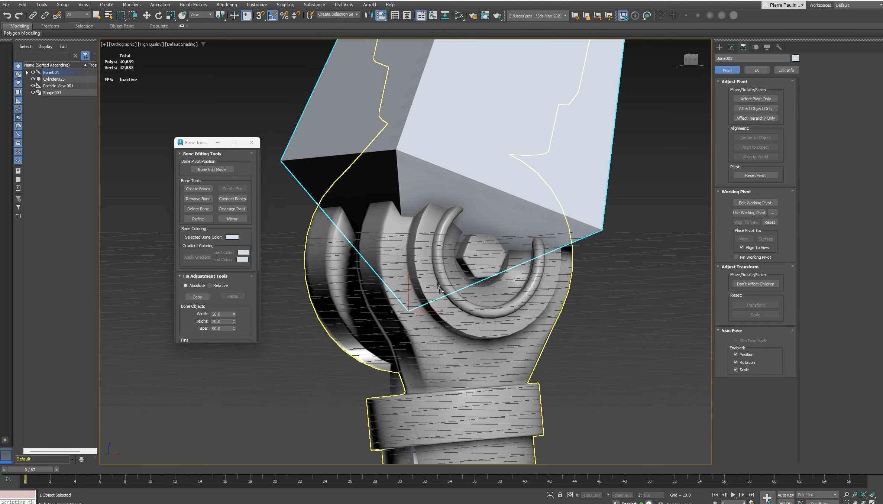
left_click(438, 251)
middle_click_drag(450, 250, 484, 268, "alt")
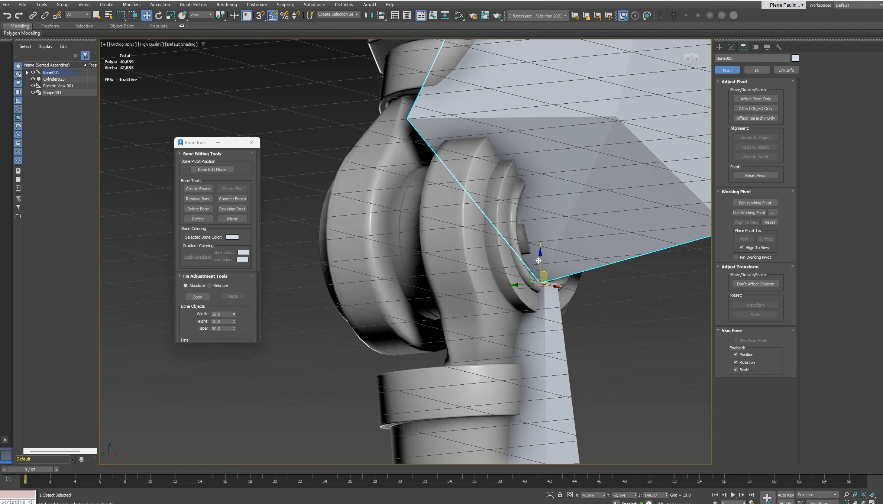
key("ctrl+z")
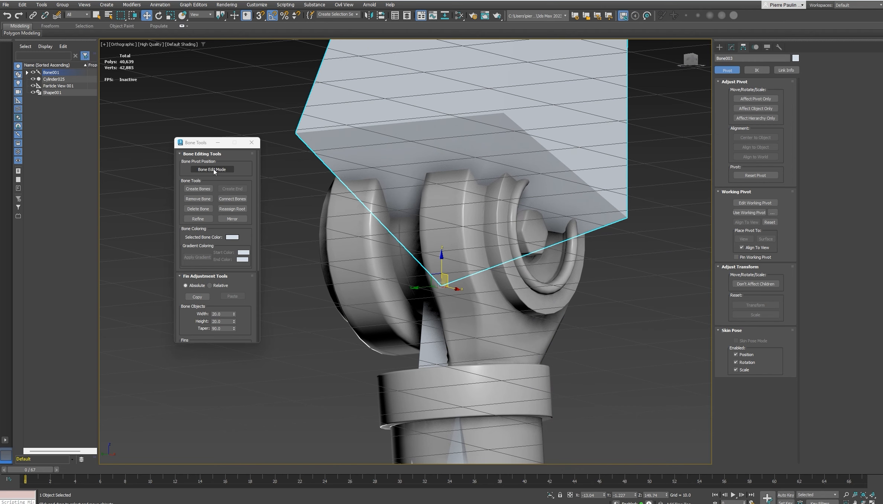
Turn on Bone Edit Mode for the selected middle-joint bone
left_click(216, 170)
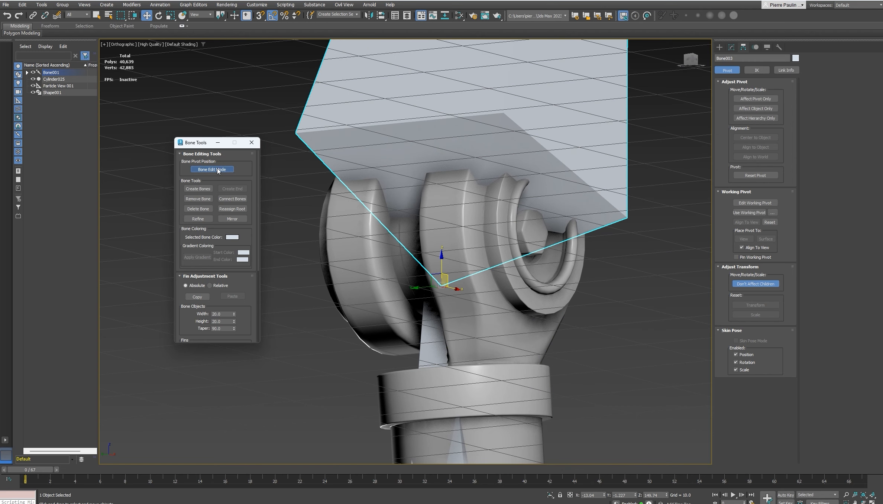
Try Quick Align on the middle-joint bone with the ring shape as target, inspect the bone along the lamp, and undo the alignment
key("shift+a")
left_click(553, 289)
middle_click_drag(556, 287, 544, 283, "alt")
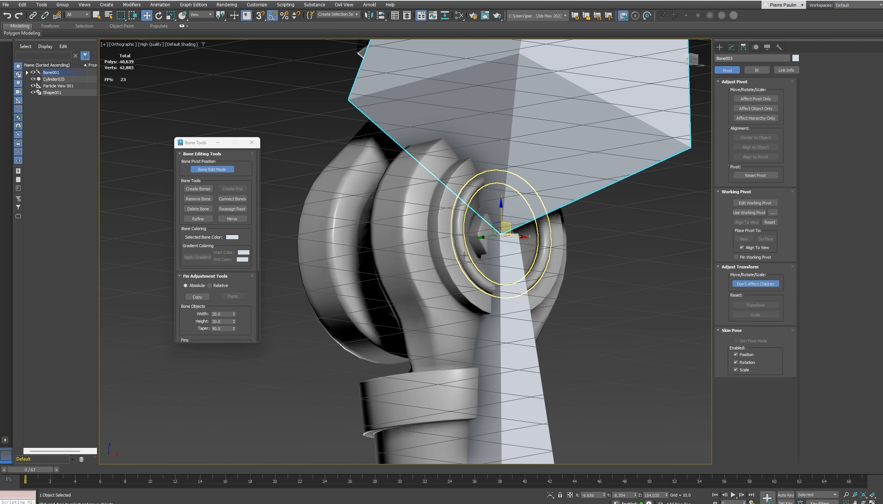
middle_click_drag(496, 250, 542, 264, "alt")
scroll(482, 260, "down", 8)
scroll(529, 263, "down", 6)
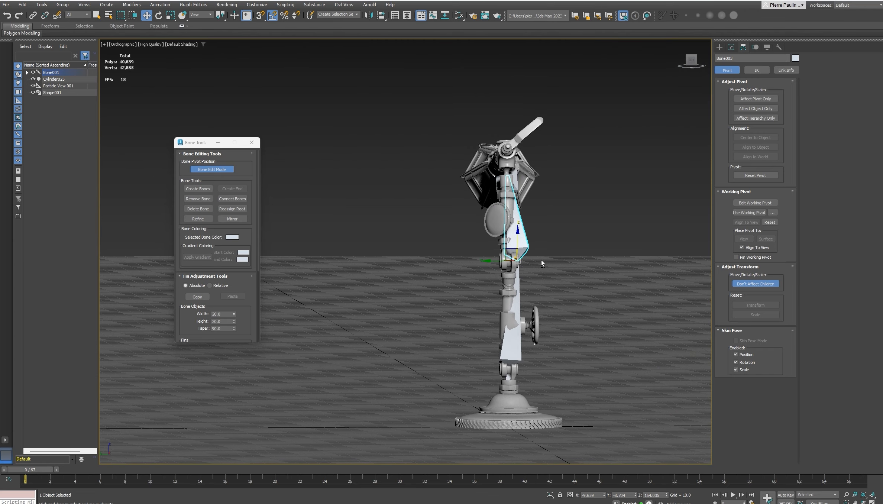
scroll(520, 264, "up", 3)
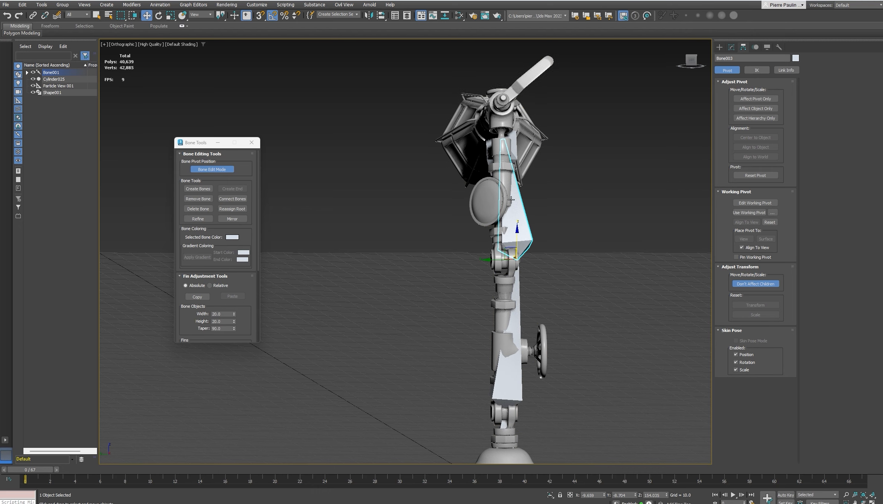
middle_click_drag(543, 274, 530, 274, "alt")
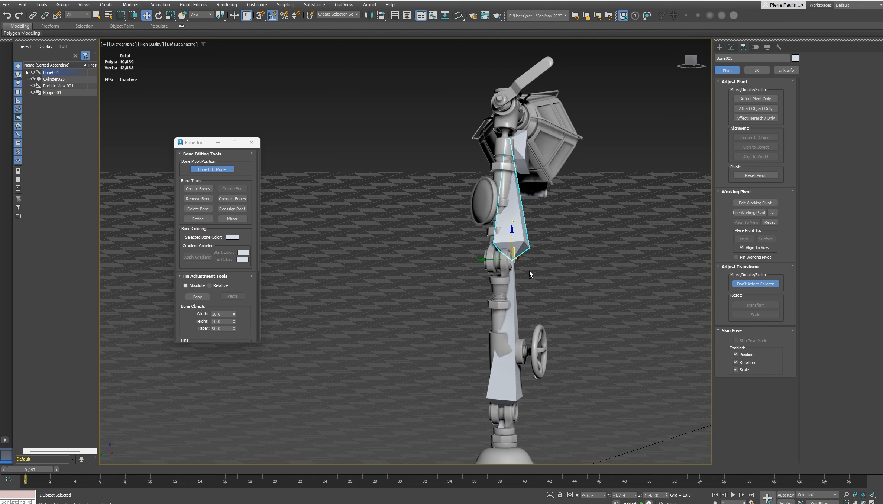
key("ctrl+z")
Bring up the Align options for the middle-joint bone with the ring shape Shape001 as the target
middle_click_drag(530, 269, 466, 299, "alt")
scroll(519, 265, "up", 3)
scroll(519, 286, "up", 4)
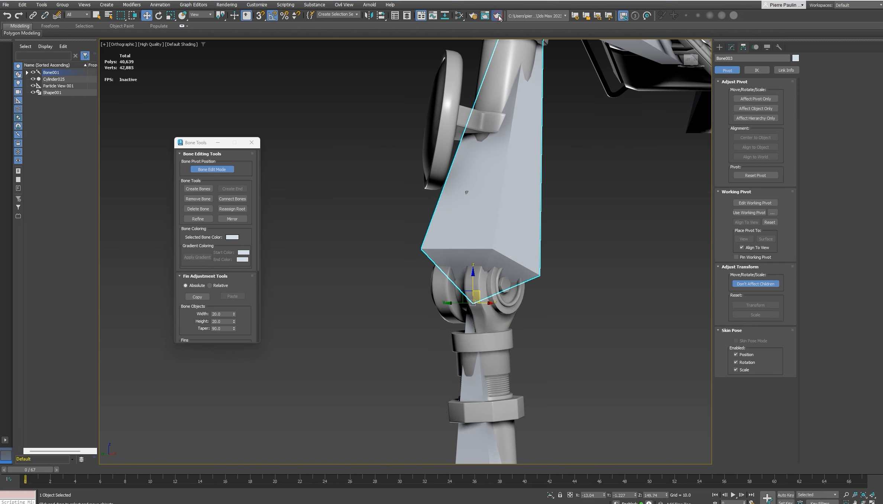
left_click_drag(499, 17, 499, 18)
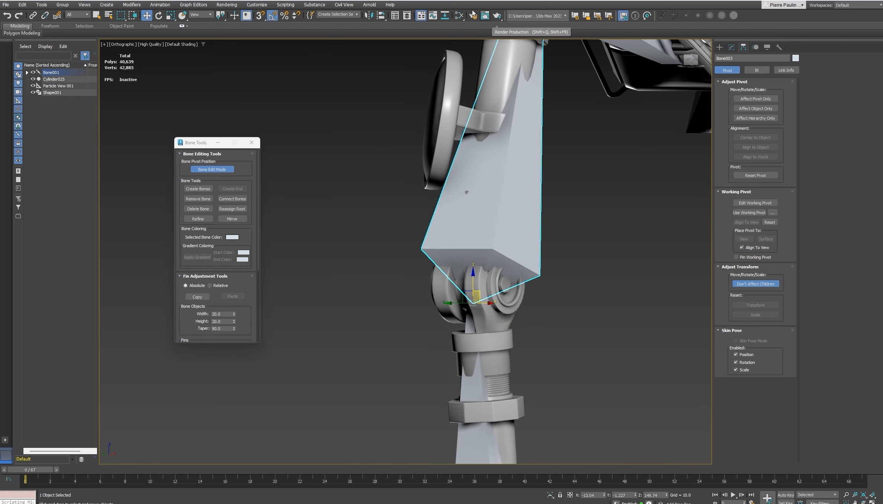
left_click_drag(381, 17, 381, 17)
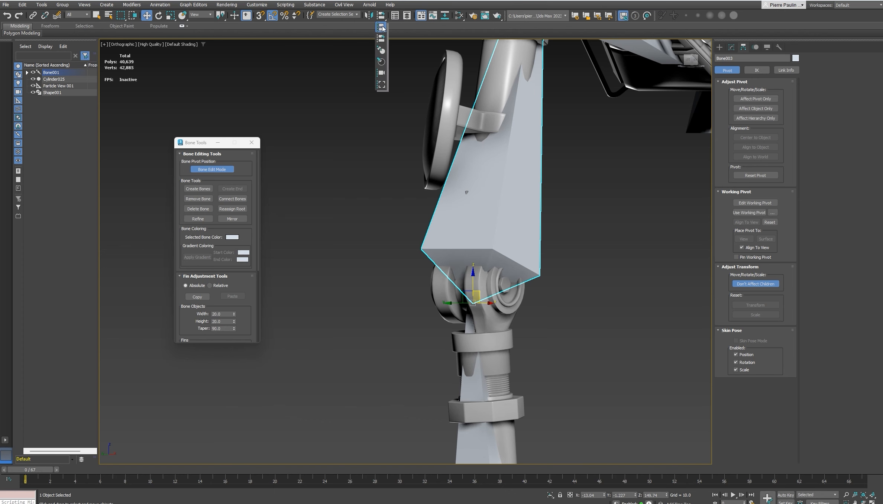
left_click_drag(383, 29, 383, 29)
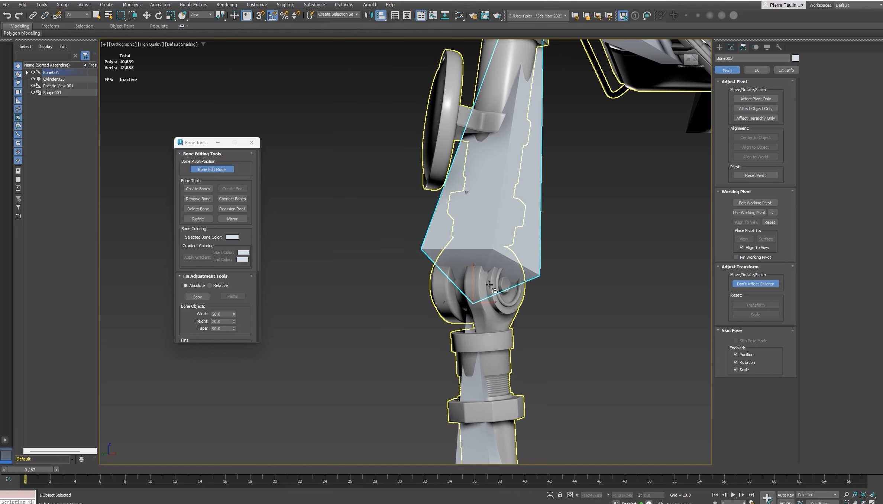
scroll(506, 298, "up", 5)
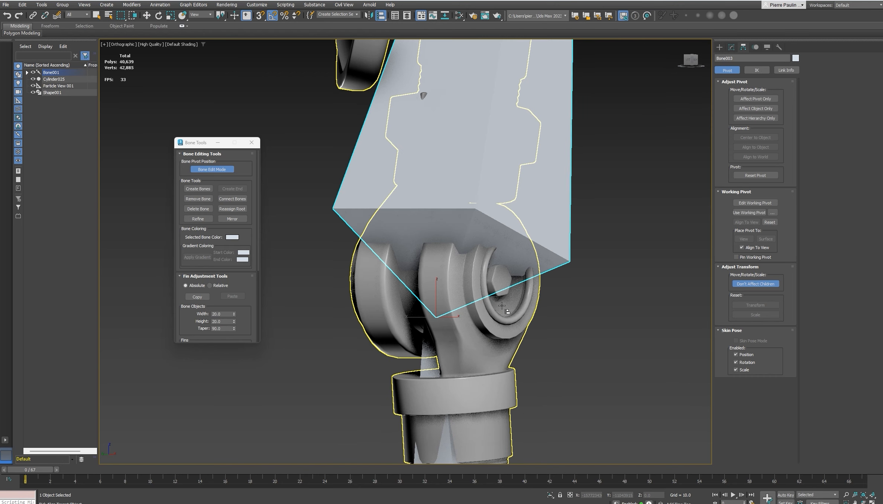
left_click(499, 317)
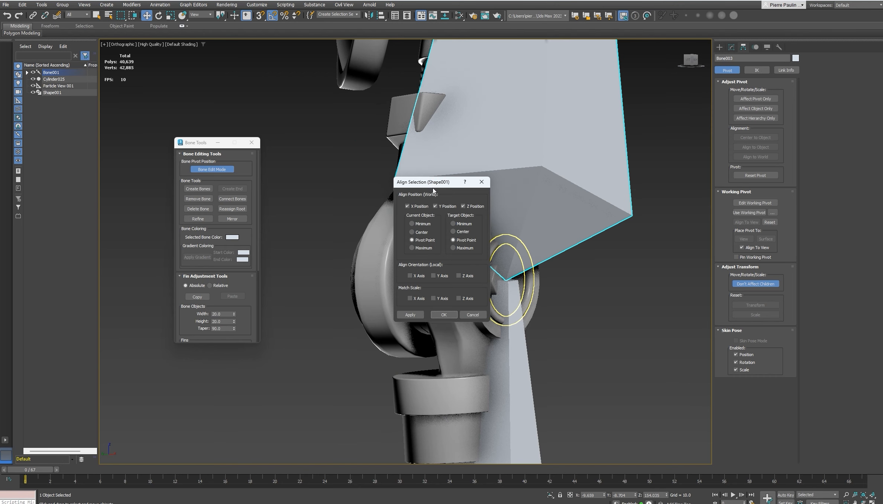
left_click_drag(433, 188, 326, 261)
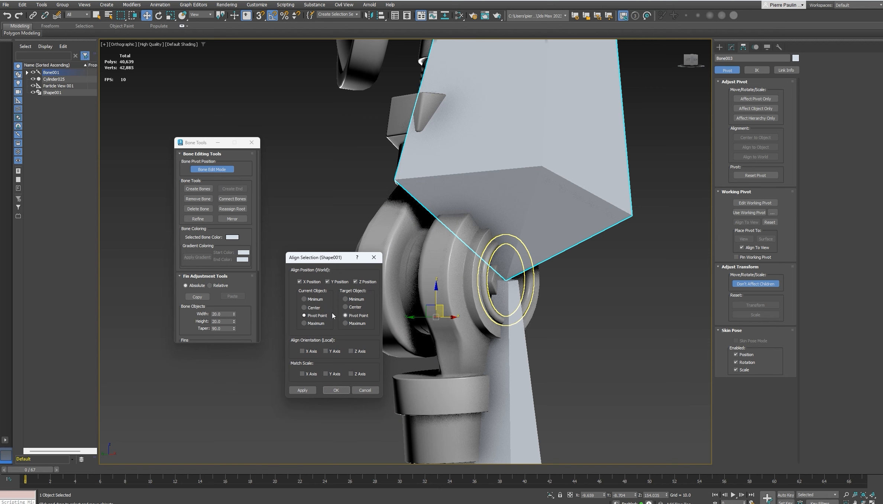
Align the bone's pivot point to the ring's pivot point in X and Z position only, with Y position excluded
left_click(328, 281)
left_click(328, 281)
left_click(328, 281)
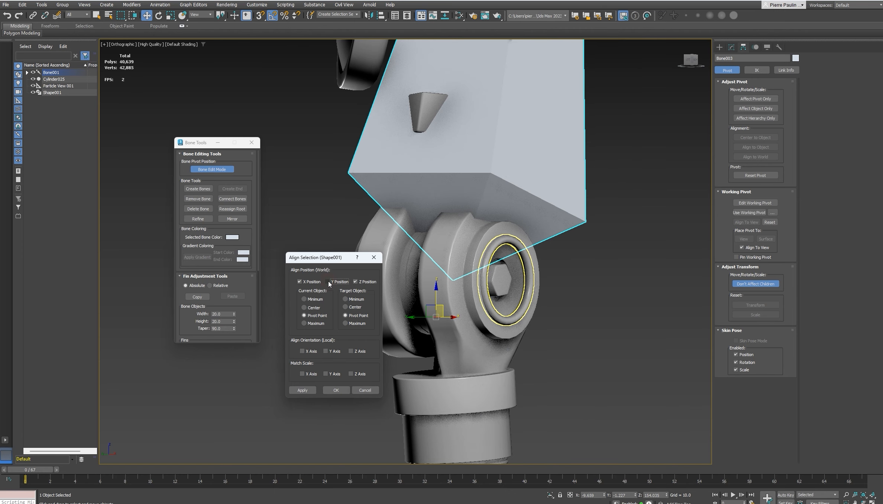
left_click(327, 282)
left_click(328, 281)
left_click(328, 282)
left_click(327, 281)
left_click(327, 281)
left_click(299, 281)
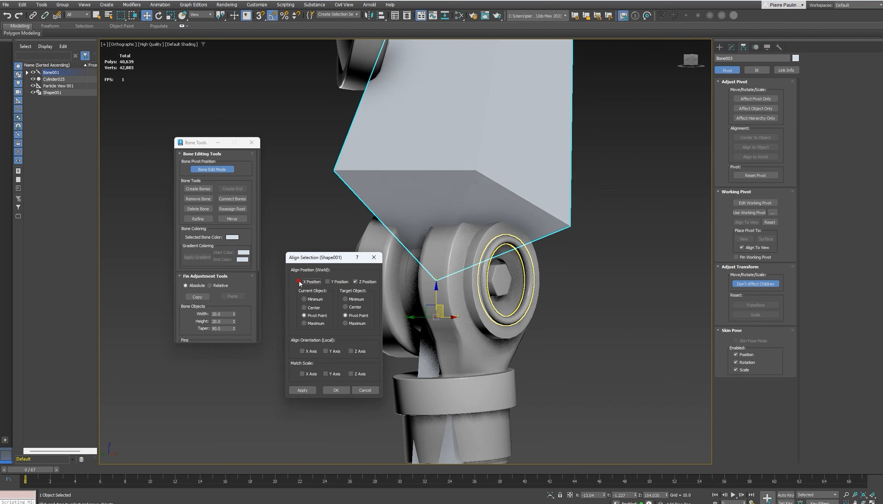
left_click(300, 282)
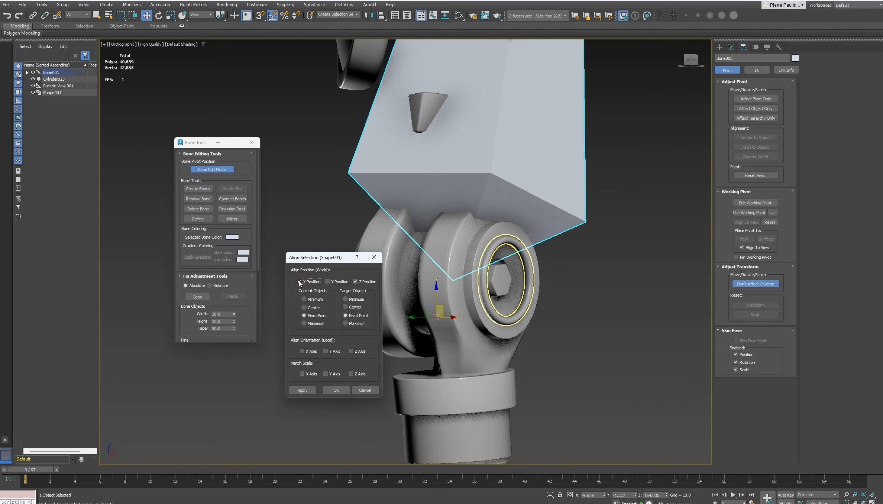
left_click(354, 282)
left_click_drag(330, 263, 309, 257)
left_click(309, 273)
left_click(309, 274)
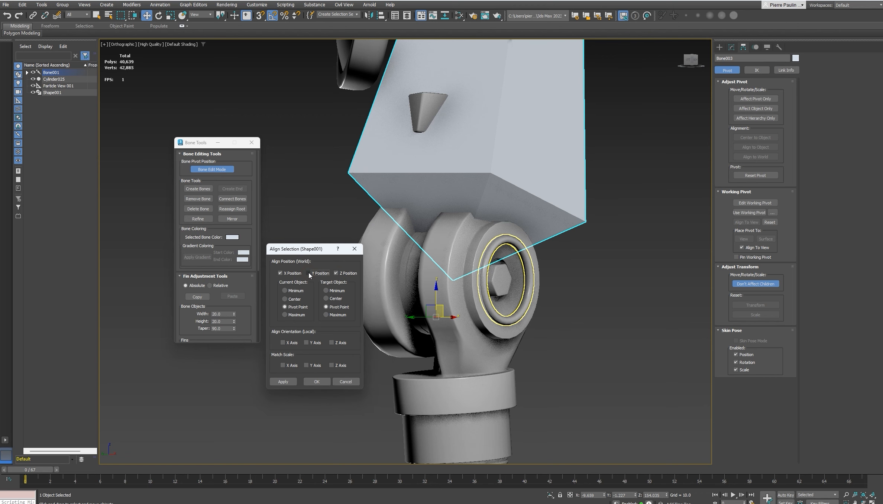
left_click(313, 381)
middle_click_drag(420, 347, 473, 322, "alt")
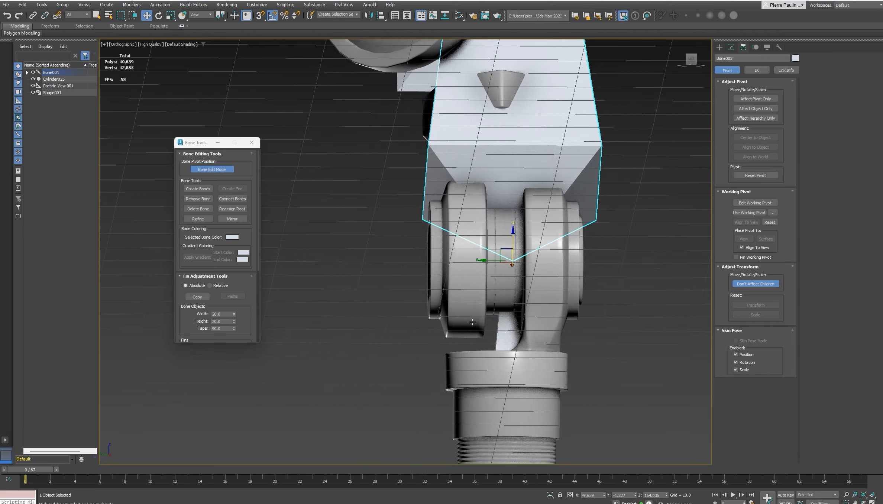
scroll(472, 322, "down", 10)
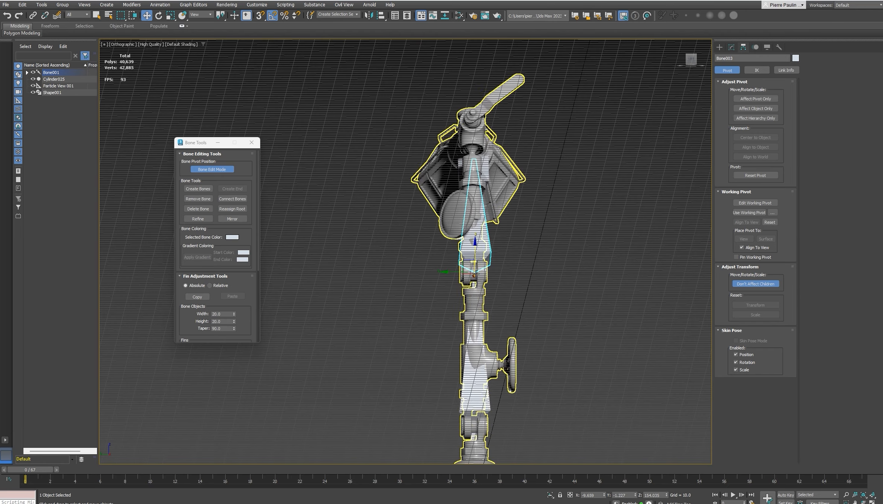
Display edged faces and select the outer rim edge loop of the round cap on the lamp mesh's lowest joint
mouse_move(473, 284)
middle_mouse_down("alt")
mouse_move(469, 320)
mouse_move(464, 280)
middle_mouse_up("alt")
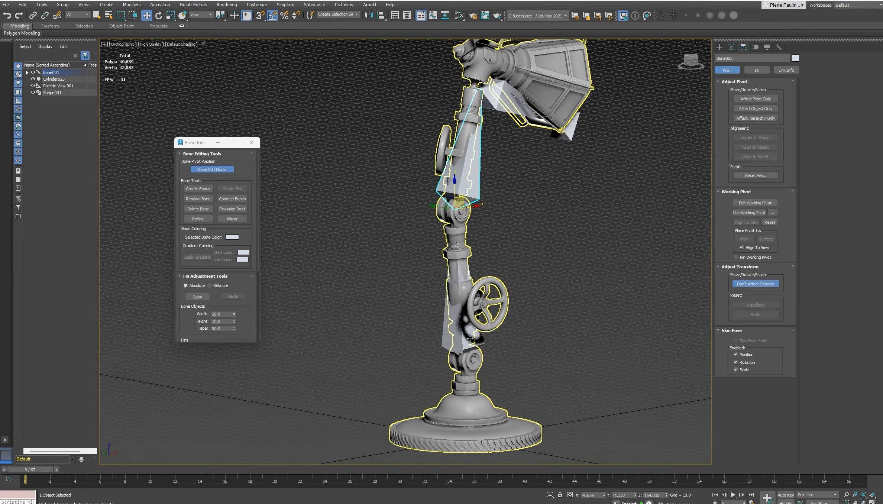
scroll(467, 343, "up", 5)
scroll(466, 344, "up", 2)
middle_click_drag(472, 333, 468, 282)
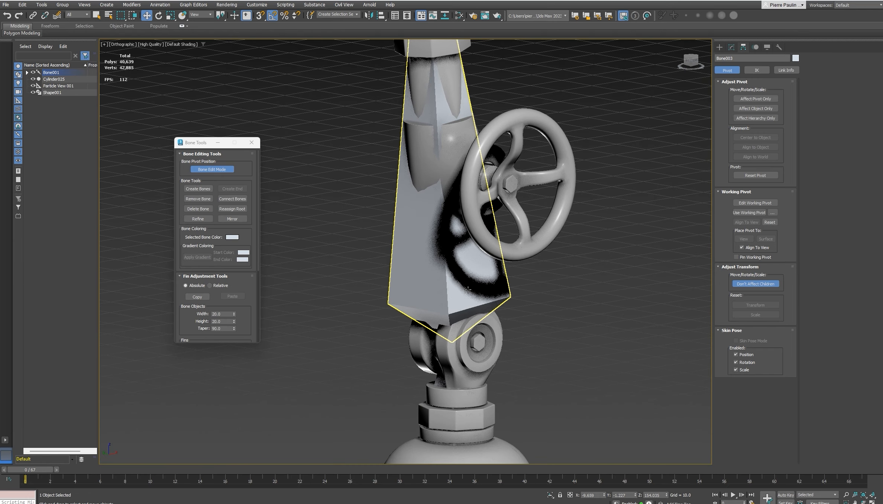
right_click(536, 299)
scroll(463, 320, "up", 4)
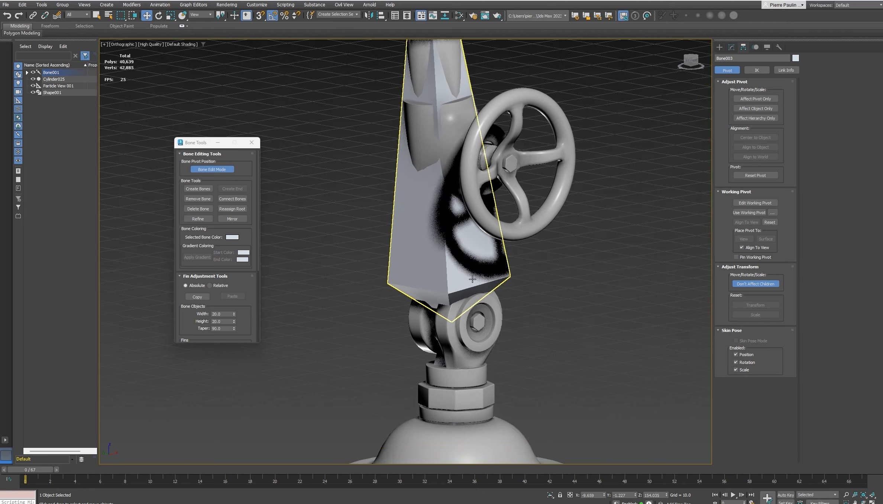
left_click(461, 320)
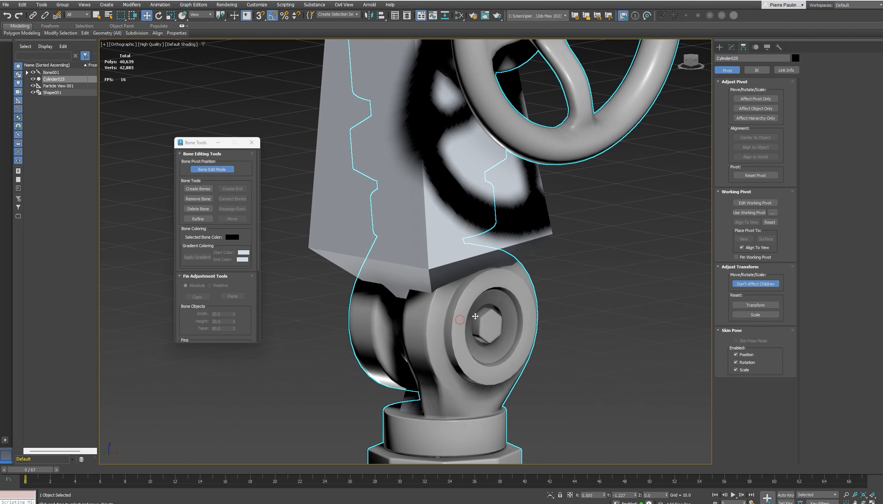
left_click(731, 48)
left_click(746, 156)
middle_click_drag(572, 291, 546, 296)
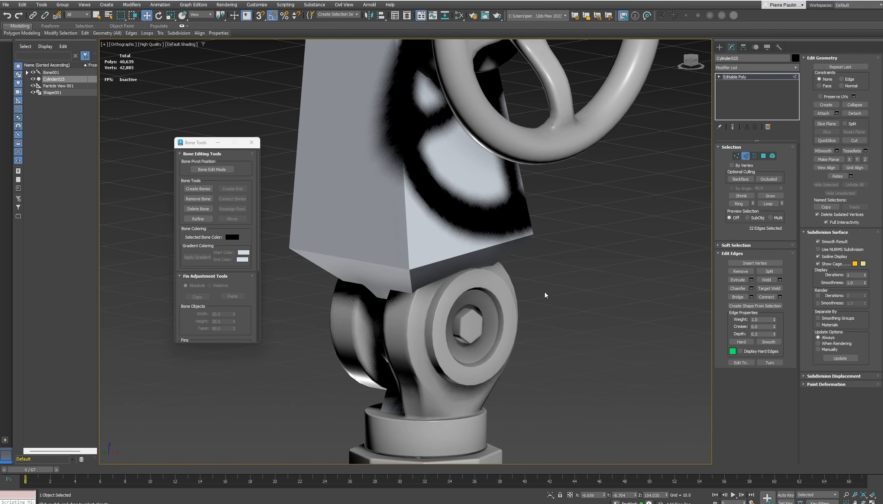
key("F4")
scroll(459, 303, "up", 4)
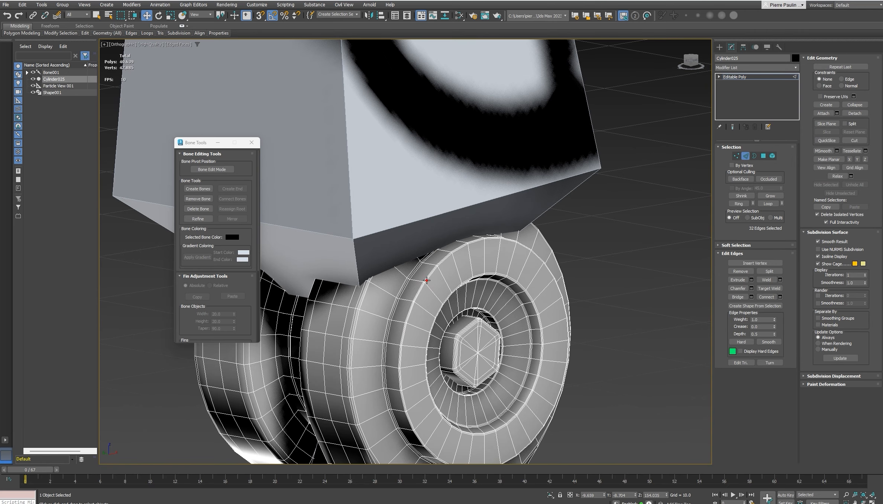
double_click(427, 280)
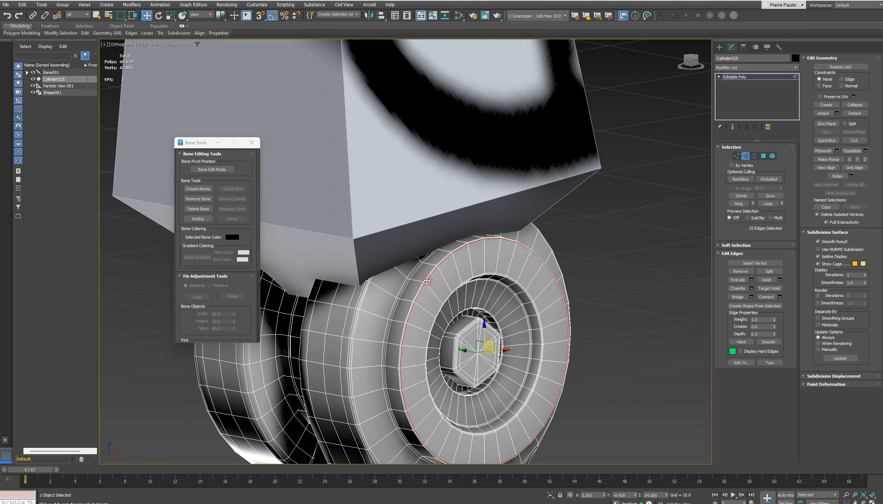
Create a shape from the selected edge loop, leave edge editing and select the new ring shape
left_click(760, 306)
left_click(427, 265)
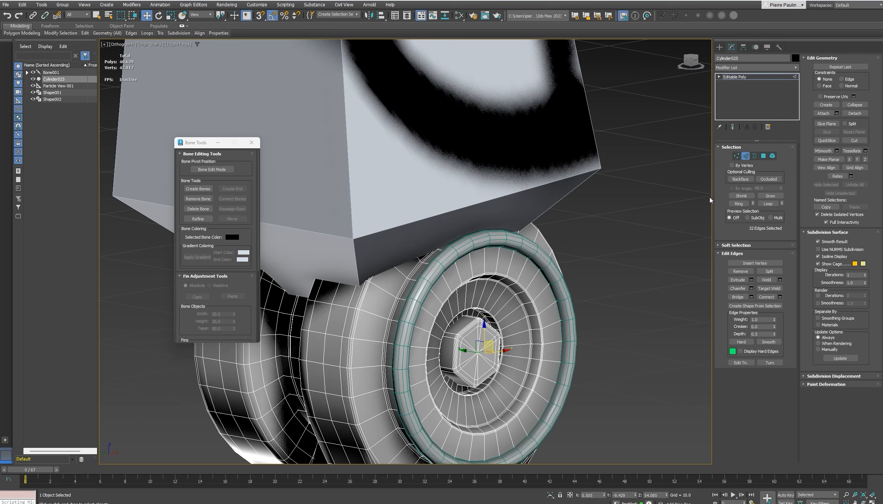
left_click(750, 156)
left_click(393, 347)
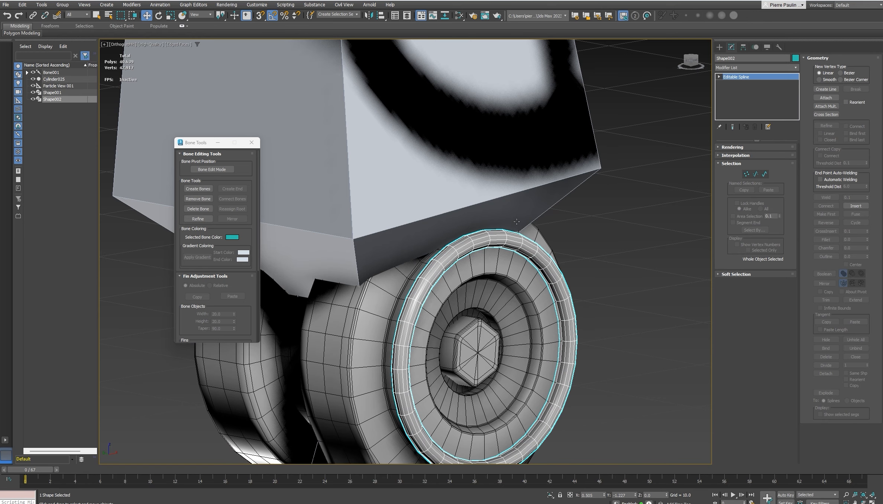
Centre the pivot of the lowest joint's ring shape on the object and end pivot-only editing
left_click(744, 47)
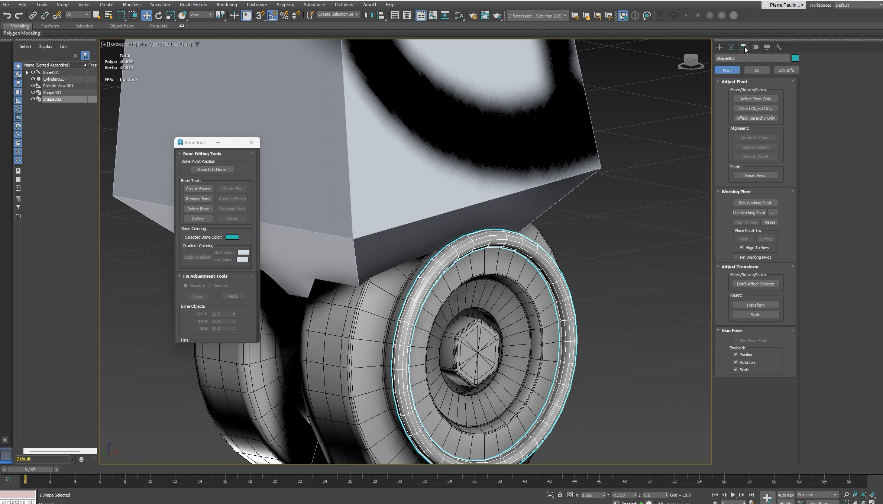
left_click(756, 99)
left_click(757, 138)
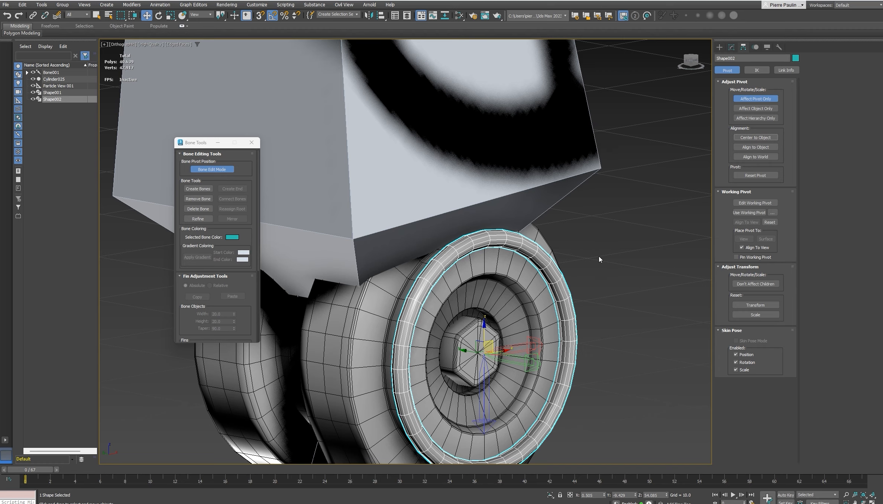
middle_click_drag(599, 256, 599, 218, "alt")
right_click(612, 205)
left_click(753, 99)
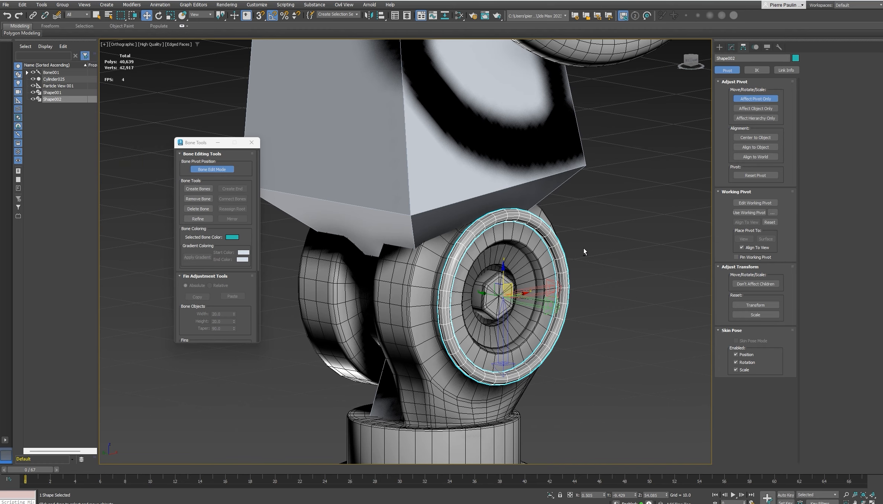
middle_click_drag(580, 251, 631, 243, "alt")
left_click(757, 100)
scroll(591, 249, "down", 2)
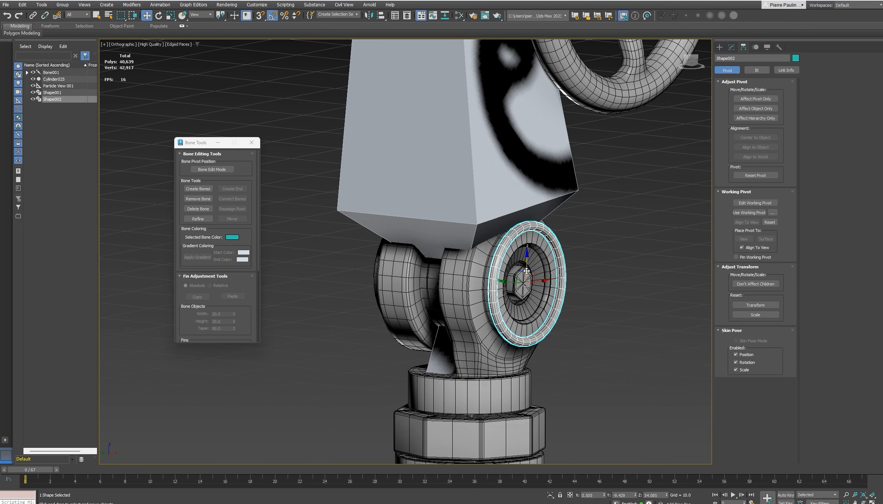
In Bone Edit Mode, align the lower arm bone's pivot point to the lowest joint ring's pivot point in X and Z position only
key("e")
left_click_drag(515, 267, 519, 277)
scroll(557, 303, "down", 5)
left_click(515, 241)
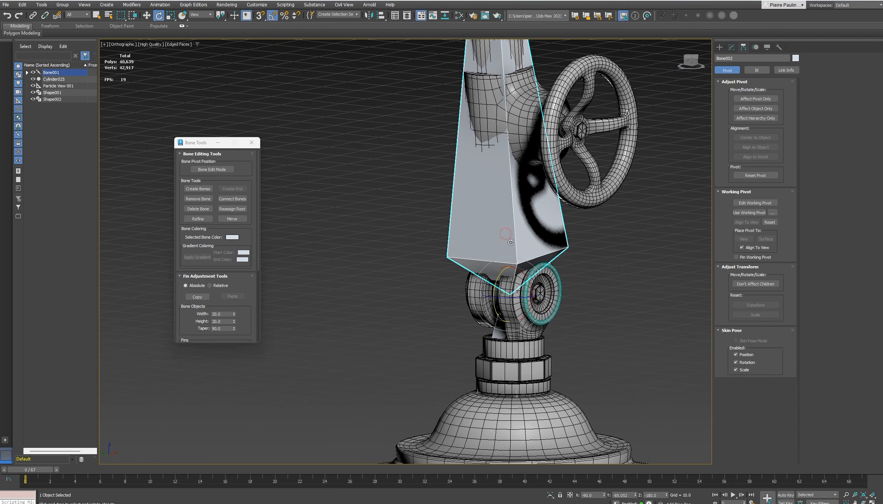
key("w")
scroll(526, 314, "up", 3)
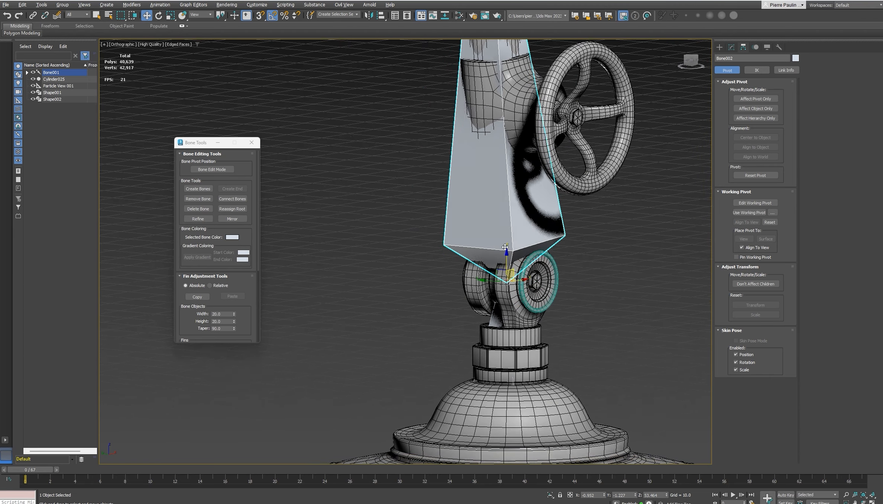
middle_click_drag(524, 289, 455, 249, "alt")
left_click(214, 170)
scroll(456, 249, "up", 4)
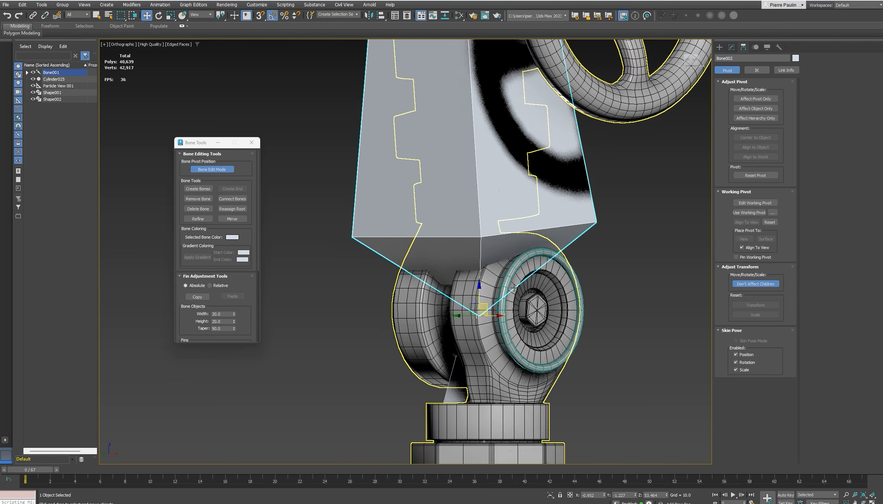
left_click(386, 17)
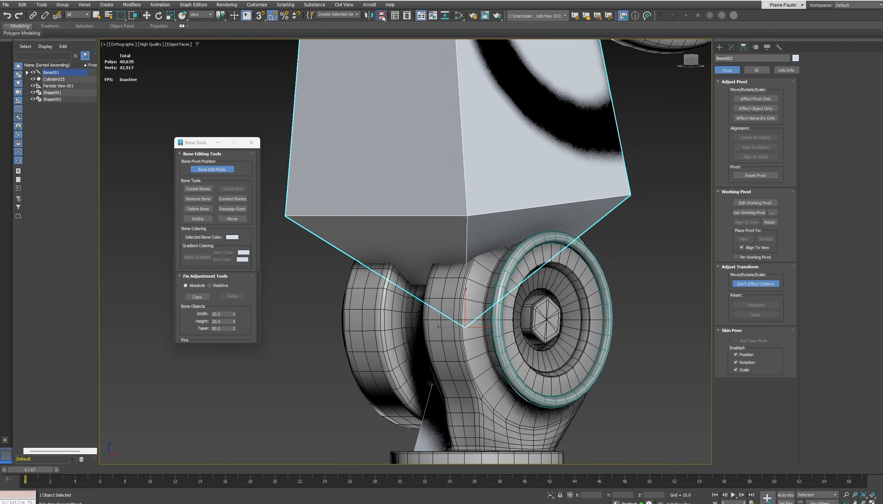
left_click(508, 273)
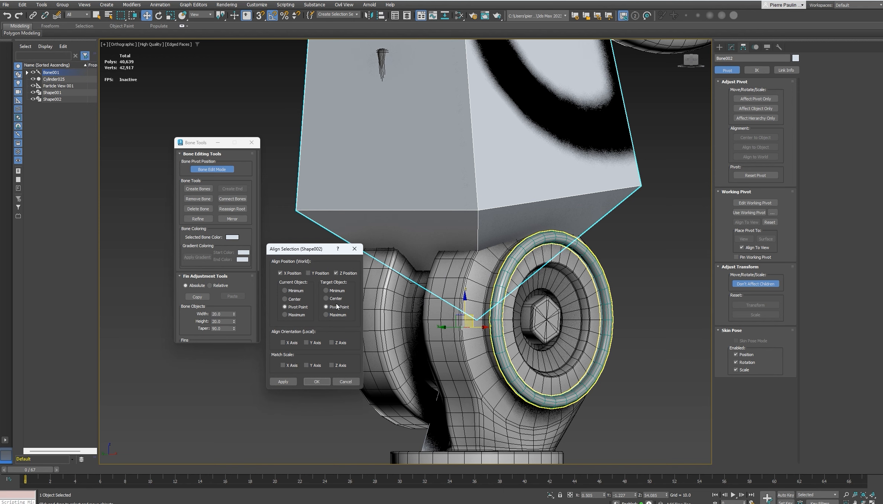
left_click(315, 383)
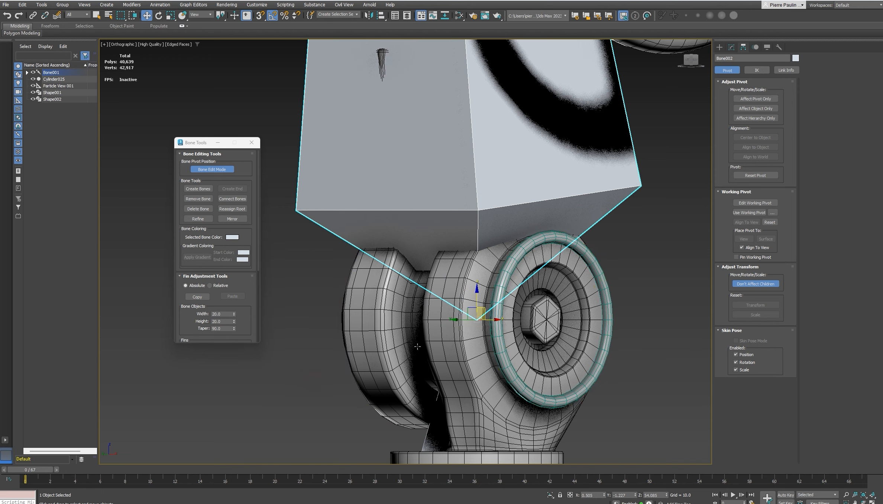
Select the upper arm bone, try rotating it about its joint, and turn off Bone Edit Mode
middle_click_drag(610, 297, 554, 300, "alt")
scroll(554, 300, "down", 4)
scroll(554, 300, "down", 2)
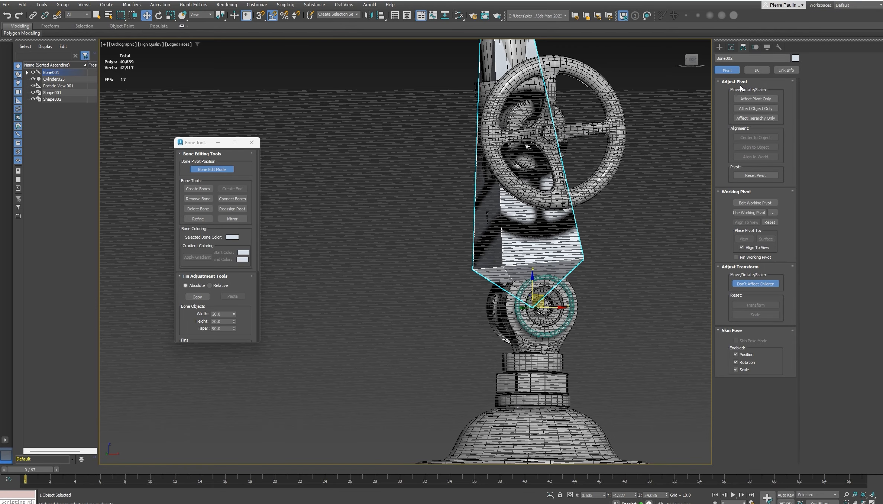
middle_click_drag(627, 214, 598, 239)
scroll(584, 261, "down", 4)
scroll(521, 156, "up", 3)
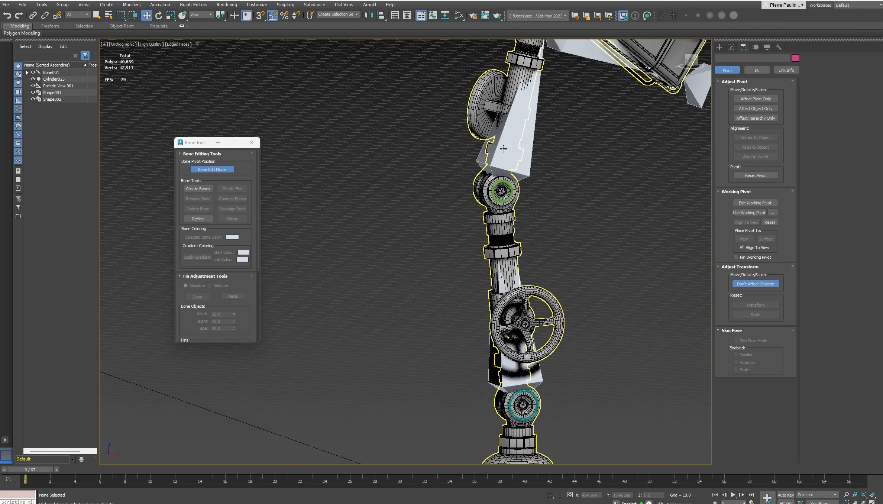
left_click(516, 152)
scroll(516, 152, "up", 2)
key("e")
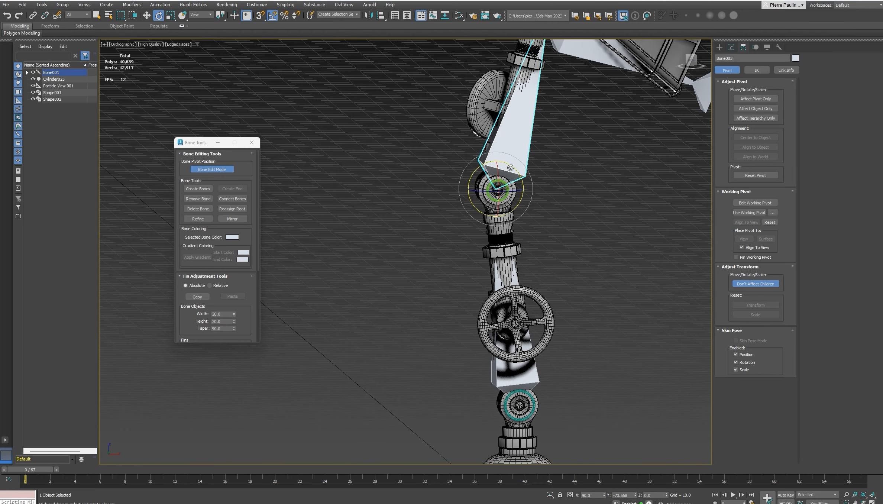
left_click_drag(513, 166, 474, 171)
right_click(529, 169)
left_click(222, 172)
left_click(221, 170)
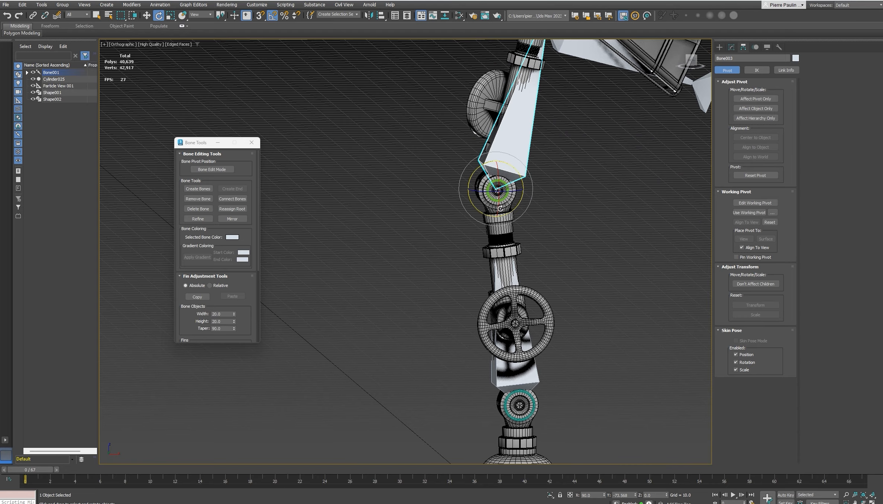
Select the two ring shapes on the middle and lowest joints and delete them
middle_click_drag(500, 209, 531, 202, "alt")
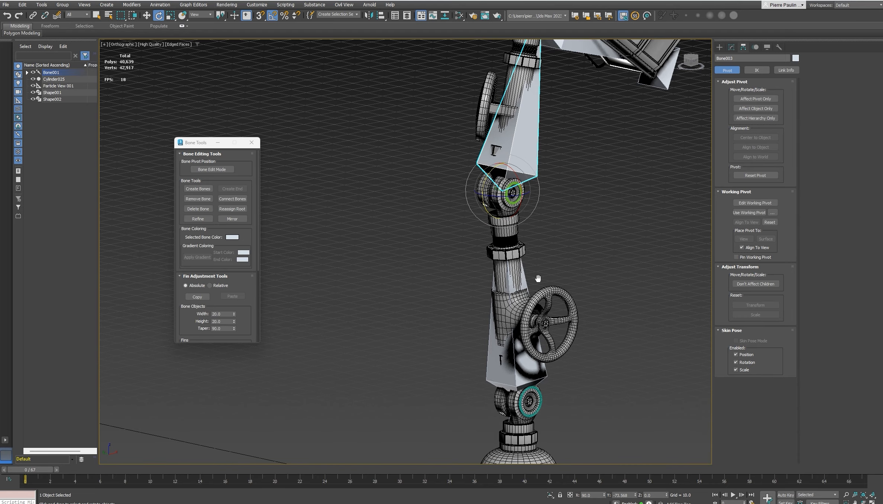
middle_click_drag(538, 279, 543, 241)
scroll(507, 223, "up", 6)
left_click(494, 232)
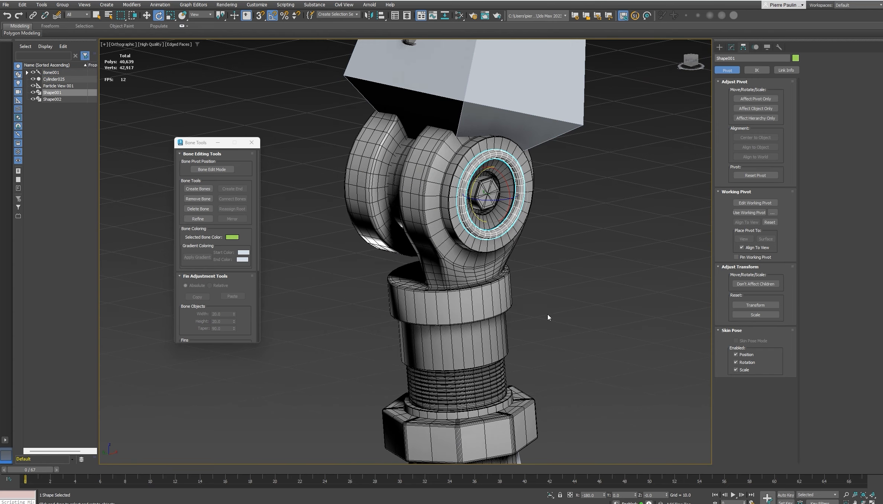
scroll(548, 317, "down", 6)
scroll(499, 407, "up", 6)
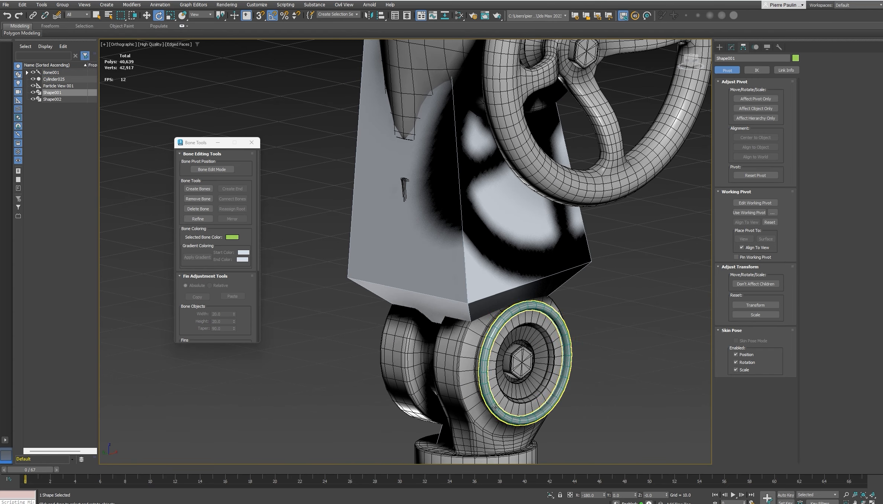
left_click(496, 408, "ctrl")
key("Delete")
scroll(586, 362, "down", 5)
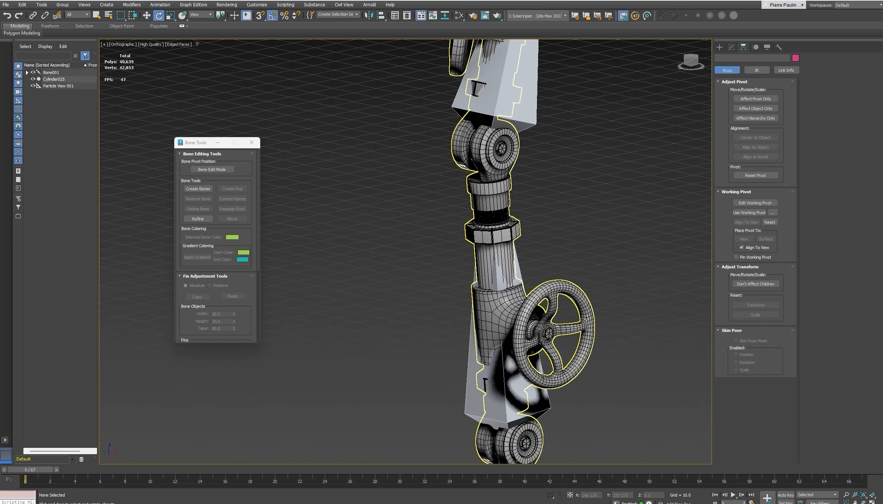
scroll(548, 324, "down", 2)
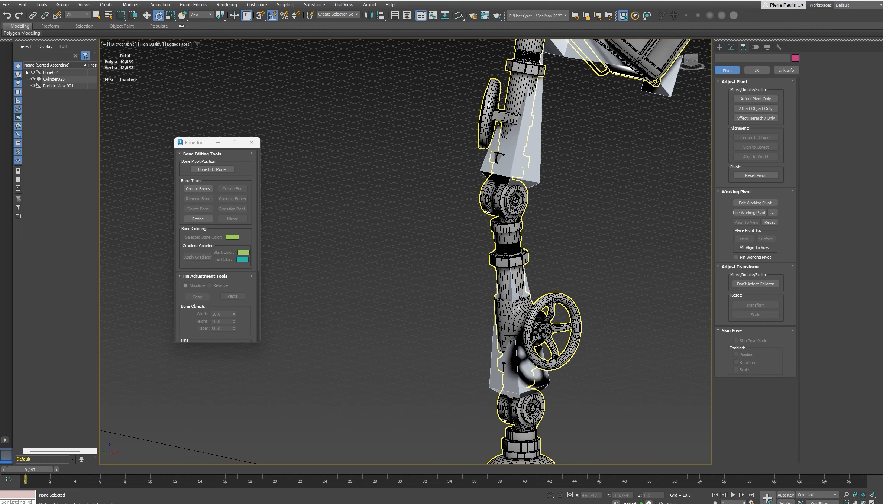
Select the lamp-head bone and switch the viewport to wireframe display to expose the ball joint inside the head
middle_click_drag(563, 189, 557, 239)
mouse_move(566, 151)
middle_mouse_down()
mouse_move(544, 209)
mouse_move(540, 294)
mouse_move(519, 315)
mouse_move(489, 302)
mouse_move(706, 309)
middle_mouse_up()
middle_click_drag(354, 295, 541, 264)
left_click(540, 264)
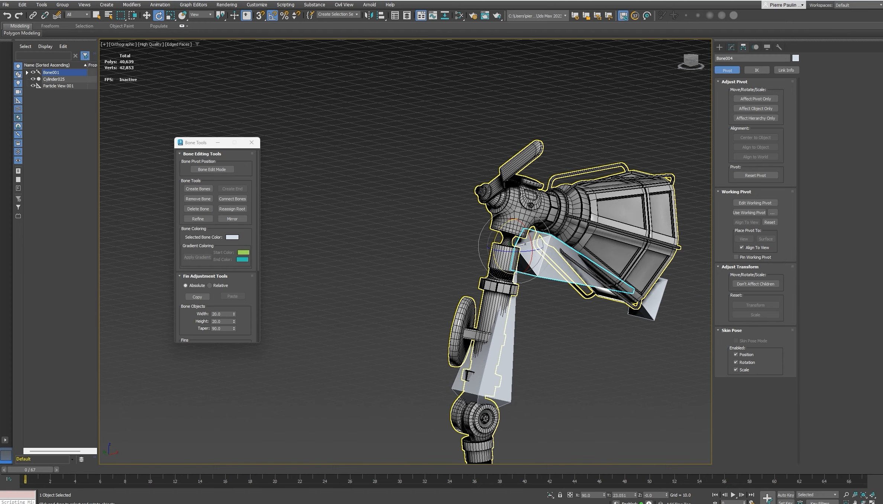
middle_click_drag(576, 287, 548, 279, "alt")
key("w")
middle_click_drag(514, 227, 524, 256)
scroll(523, 249, "up", 5)
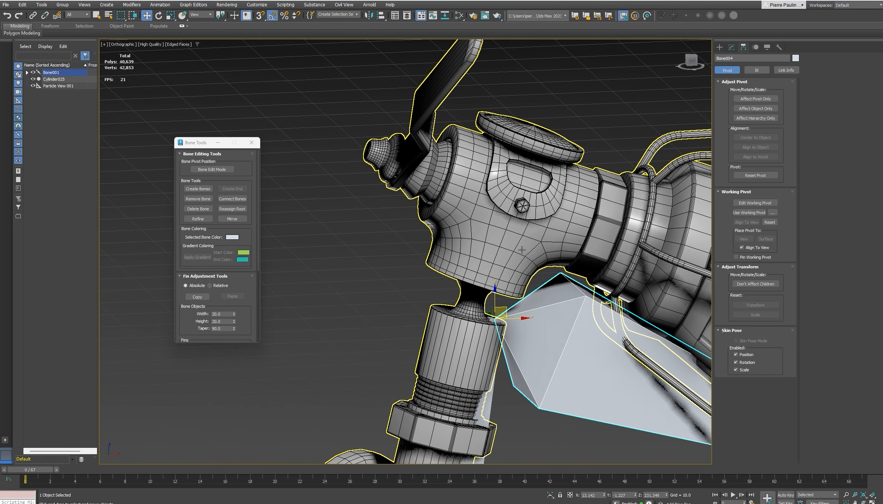
key("F3")
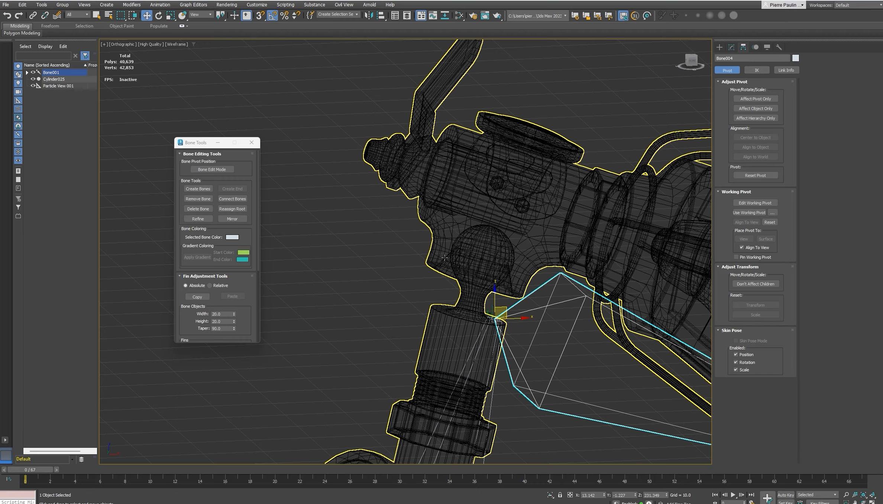
middle_click_drag(445, 258, 482, 259, "alt")
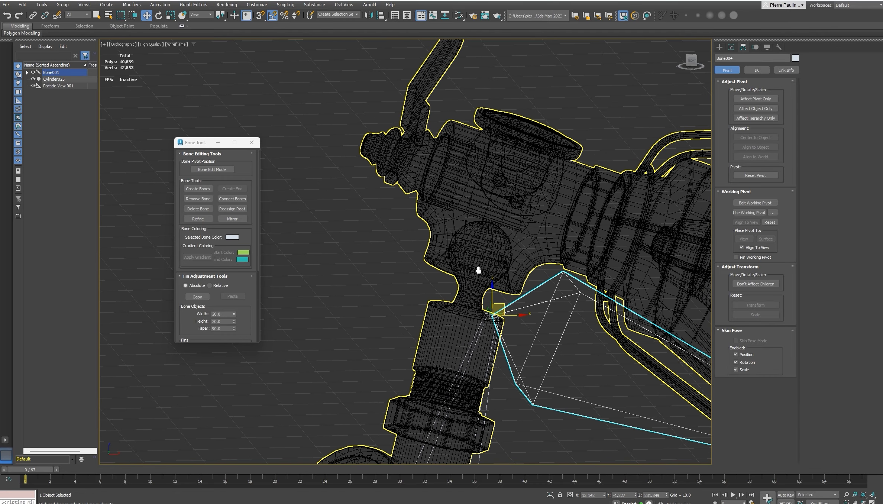
scroll(481, 257, "up", 5)
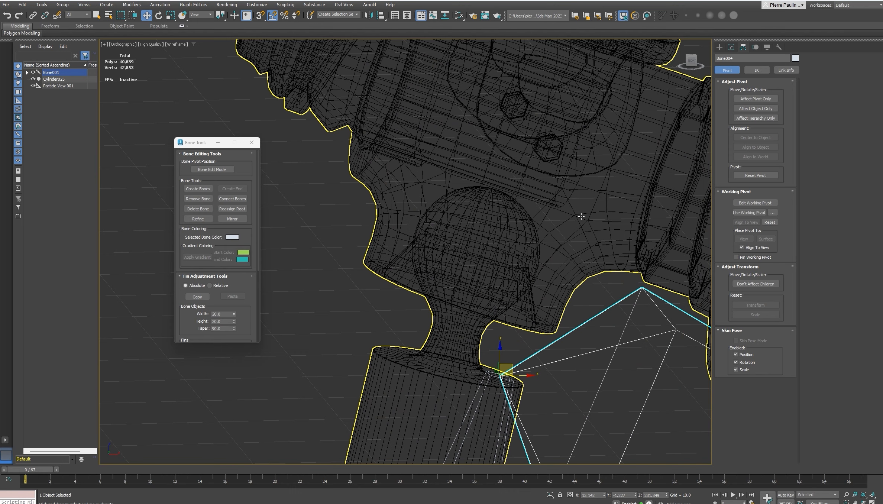
Select the lamp mesh and, in edge editing, select the edge loop around the middle of the head's ball joint
left_click(451, 343)
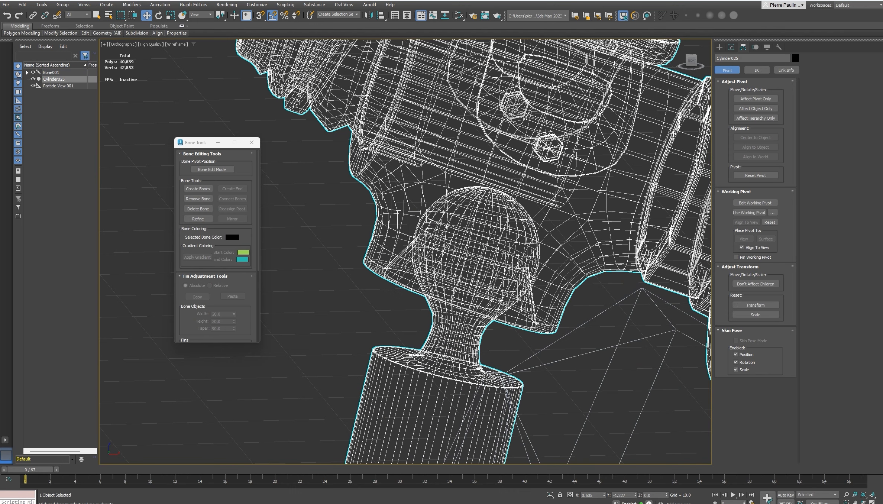
left_click(731, 47)
left_click(746, 157)
middle_click_drag(466, 266, 464, 256, "alt")
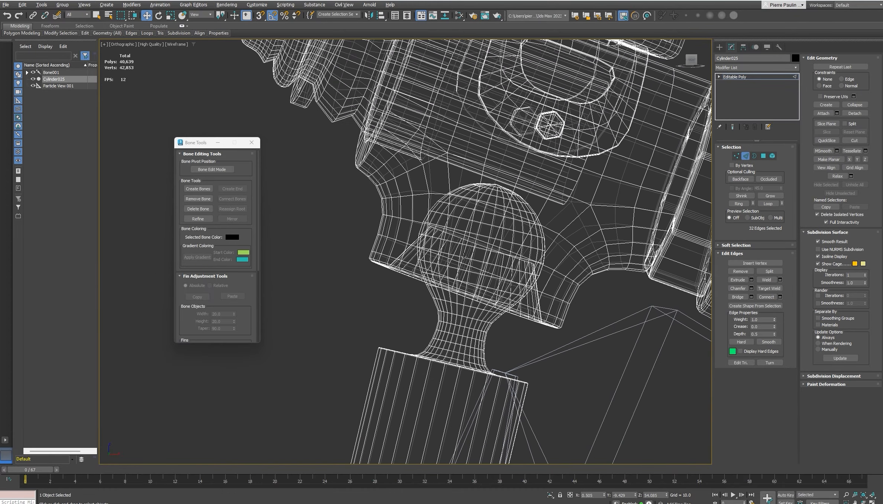
scroll(475, 246, "up", 4)
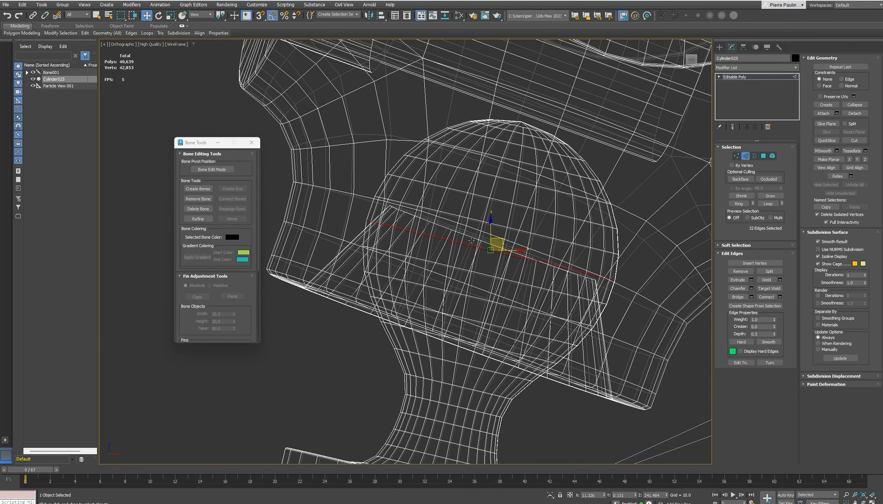
scroll(472, 241, "down", 3)
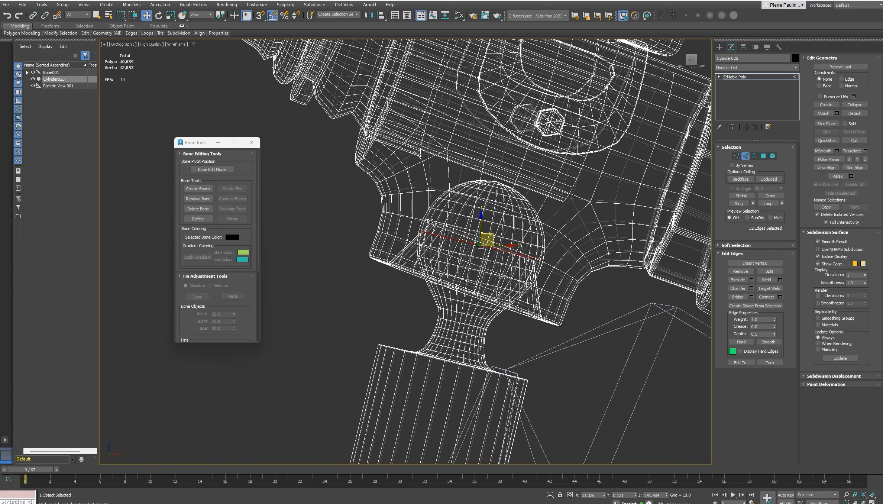
middle_click_drag(410, 255, 682, 289, "alt")
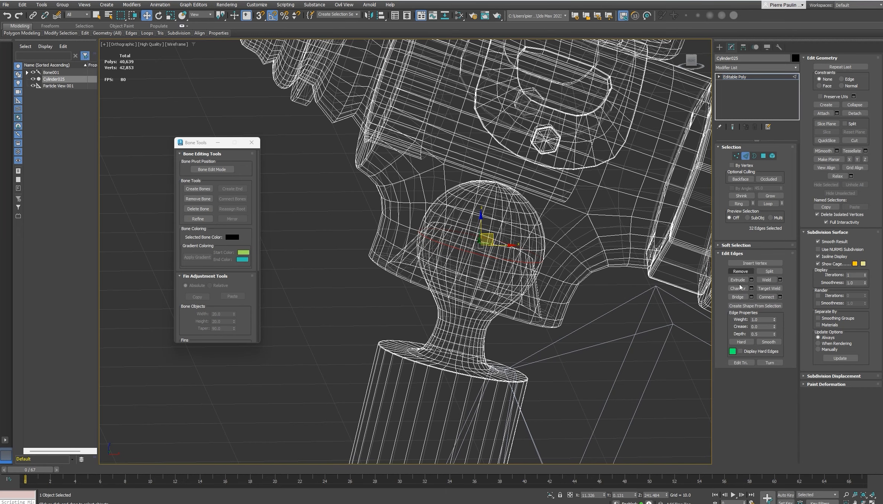
Create a shape from the ball joint's edge loop, leave edge editing and select the new ring shape
left_click(757, 306)
left_click(427, 266)
middle_click_drag(428, 264, 480, 274, "alt")
key("2")
left_click(554, 267)
Centre the ball joint ring's pivot on the object and end pivot-only editing
left_click(743, 47)
left_click(756, 99)
left_click(756, 138)
scroll(521, 179, "down", 3)
left_click(602, 298)
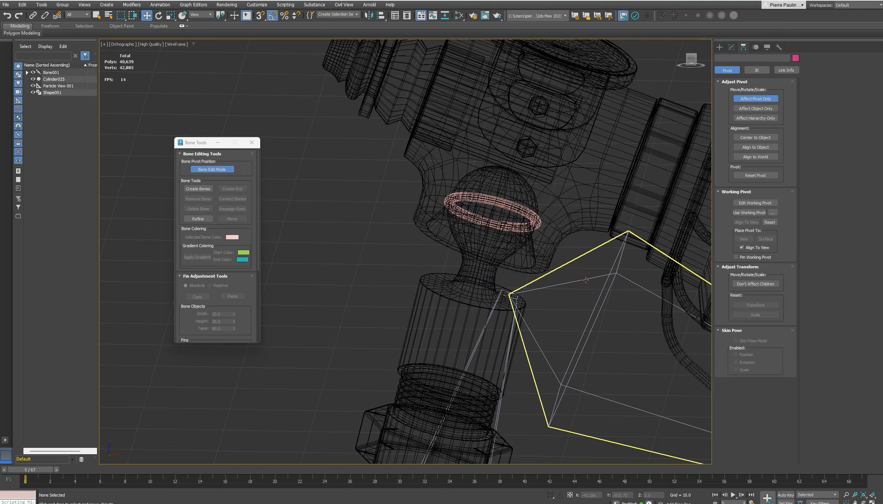
left_click(571, 264)
middle_click_drag(571, 264, 557, 275, "alt")
left_click(756, 99)
Align the lamp-head bone's pivot to the ball joint ring's pivot in X and Z position only, and leave Bone Edit Mode
middle_click_drag(531, 208, 459, 245)
scroll(513, 262, "up", 5)
left_click(513, 262)
scroll(513, 262, "down", 5)
left_click(539, 305)
left_click(381, 15)
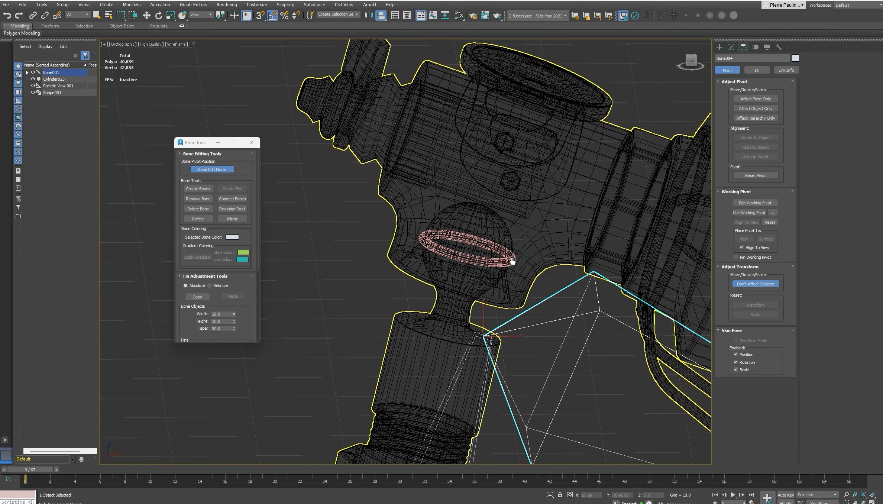
scroll(513, 261, "up", 5)
left_click(473, 265)
left_click_drag(308, 250, 316, 254)
left_click(322, 387)
scroll(511, 320, "down", 9)
middle_click_drag(376, 317, 427, 301, "alt")
left_click(211, 169)
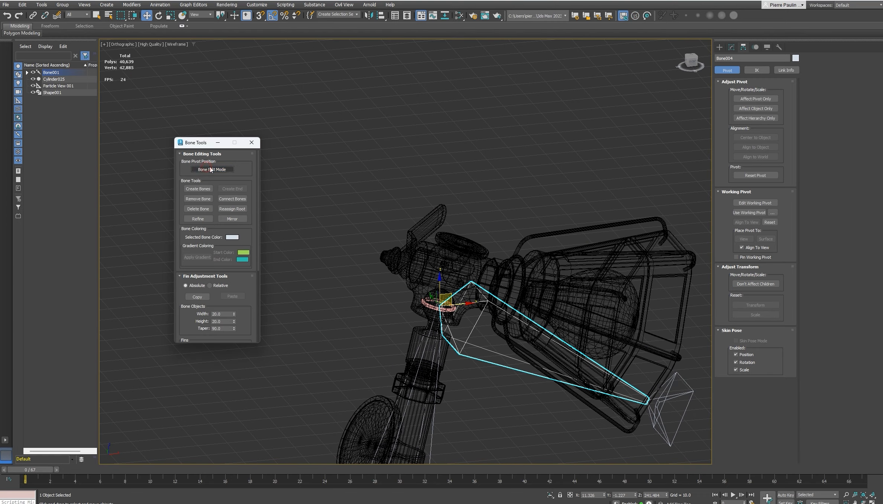
Rotate the lamp-head bone to a Y angle of about 9.2 degrees so that it runs through the lampshade
middle_click_drag(397, 262, 511, 299, "alt")
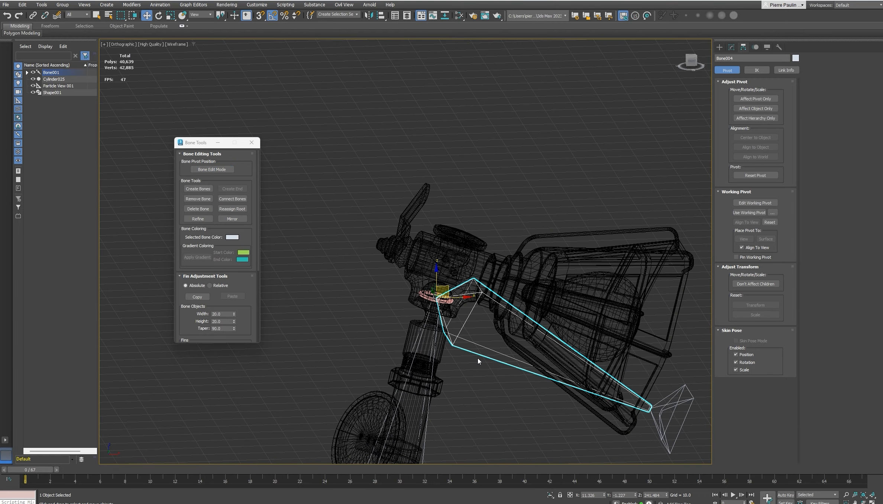
middle_click_drag(480, 354, 483, 346, "alt")
key("e")
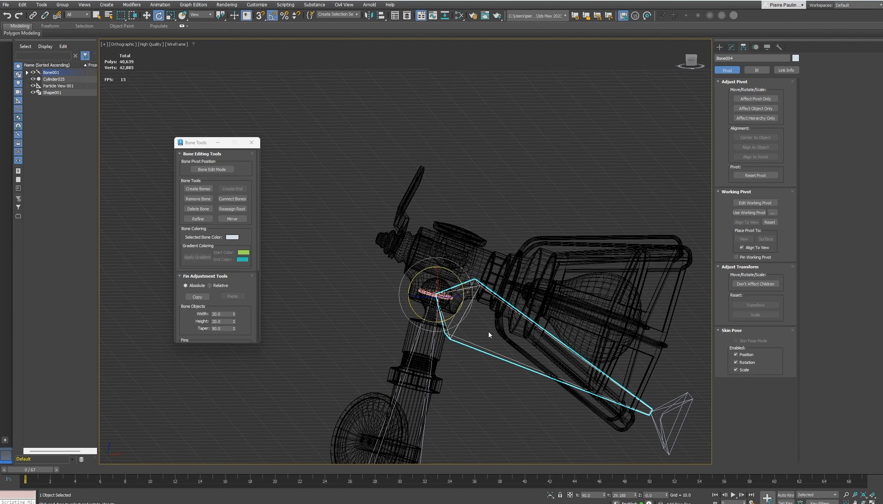
mouse_move(461, 280)
left_mouse_down()
mouse_move(450, 233)
mouse_move(457, 279)
left_mouse_up()
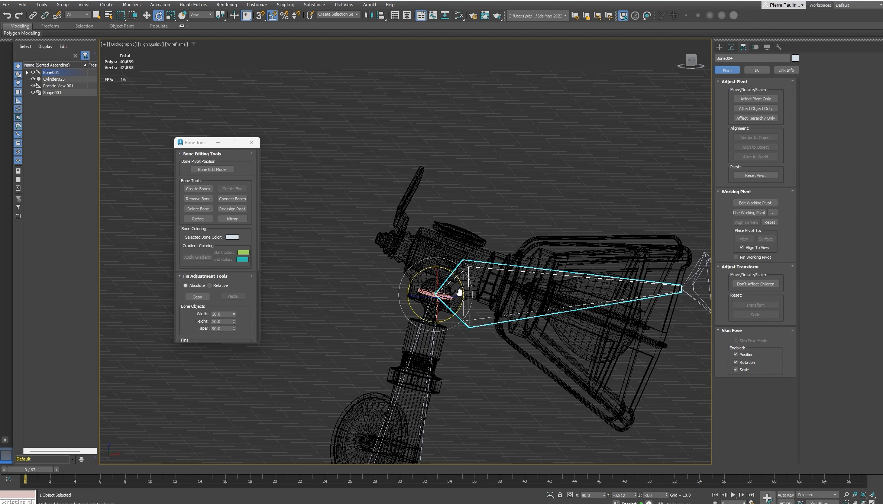
scroll(443, 296, "up", 2)
left_click_drag(443, 282, 445, 280)
scroll(423, 285, "down", 3)
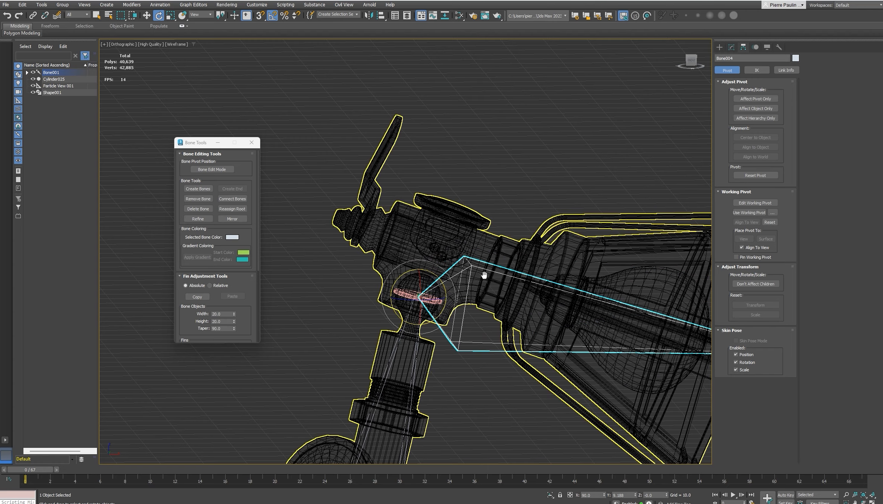
middle_click_drag(423, 286, 439, 287, "alt")
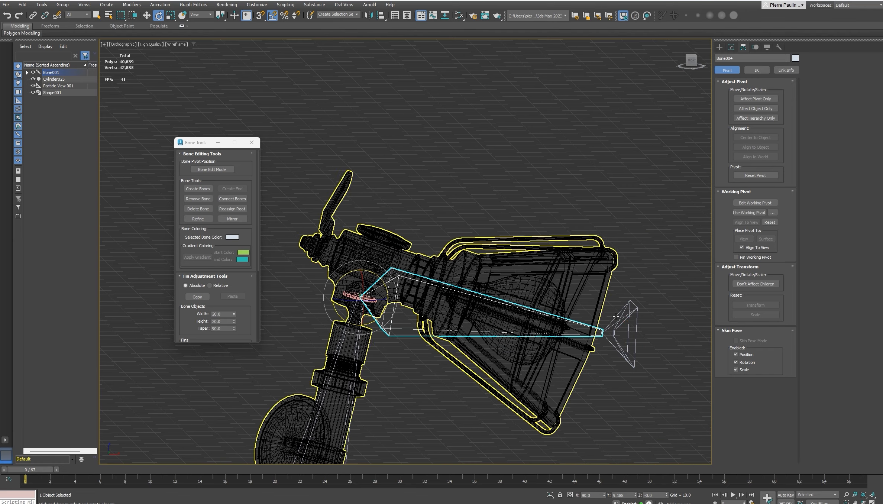
Select the small end bone beyond the lampshade's opening and rotate it to a Y angle of about 28 degrees
left_click(627, 318)
left_click_drag(628, 319, 629, 336)
middle_click_drag(492, 316, 505, 303)
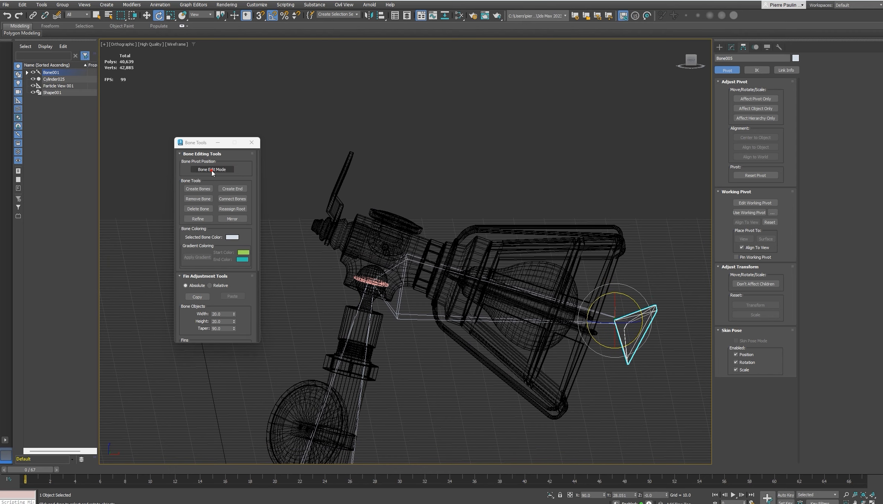
In Bone Edit Mode, move the small end bone back toward the lampshade's opening, to about X 80.9 and Z 226.7, and leave the mode
left_click(211, 170)
key("w")
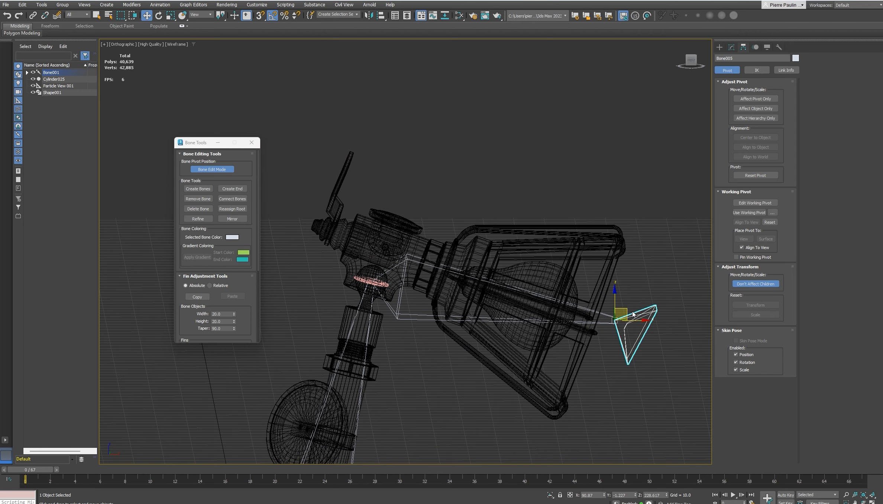
left_click_drag(628, 311, 598, 316)
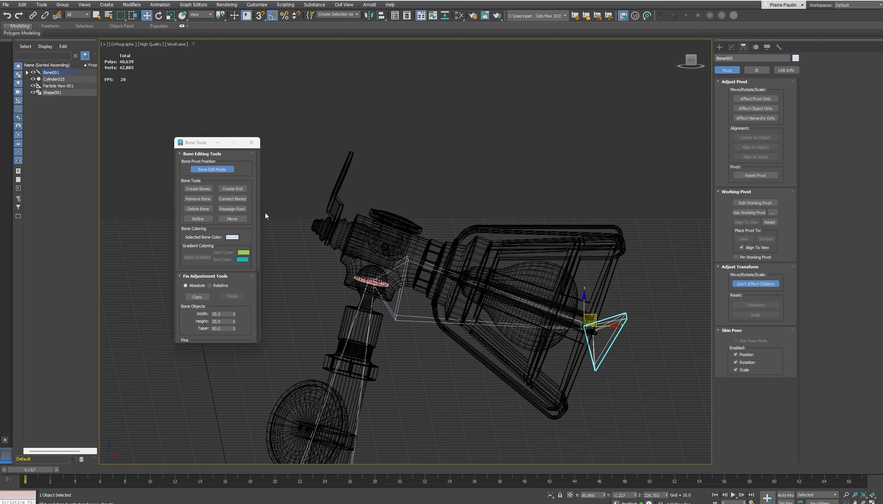
left_click(212, 170)
Delete the extracted ring shape around the ball joint beneath the lamp head
scroll(372, 280, "up", 8)
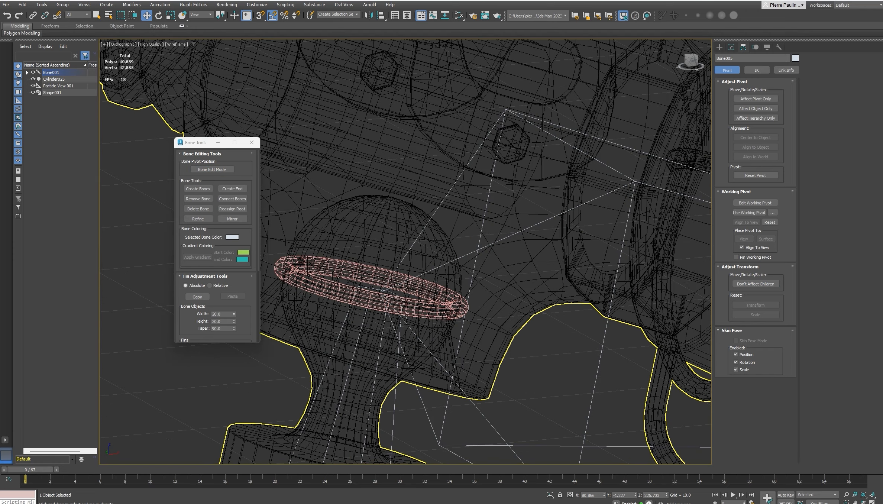
scroll(423, 319, "up", 6)
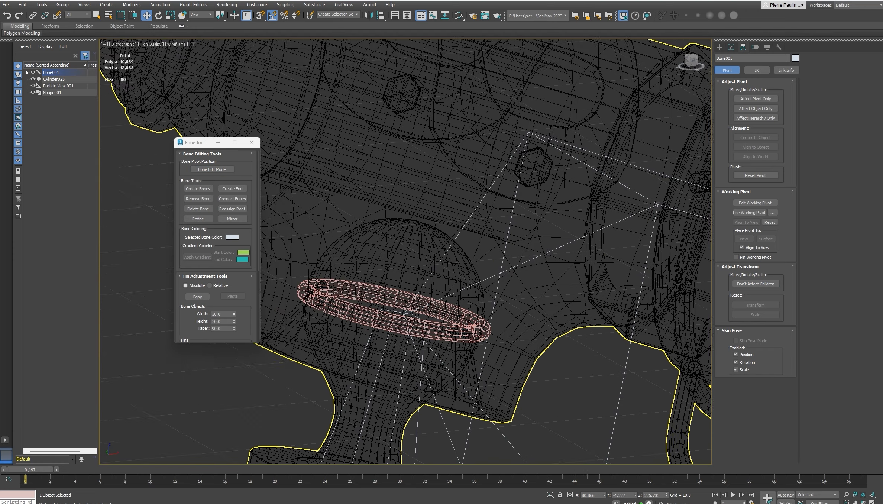
left_click(507, 331)
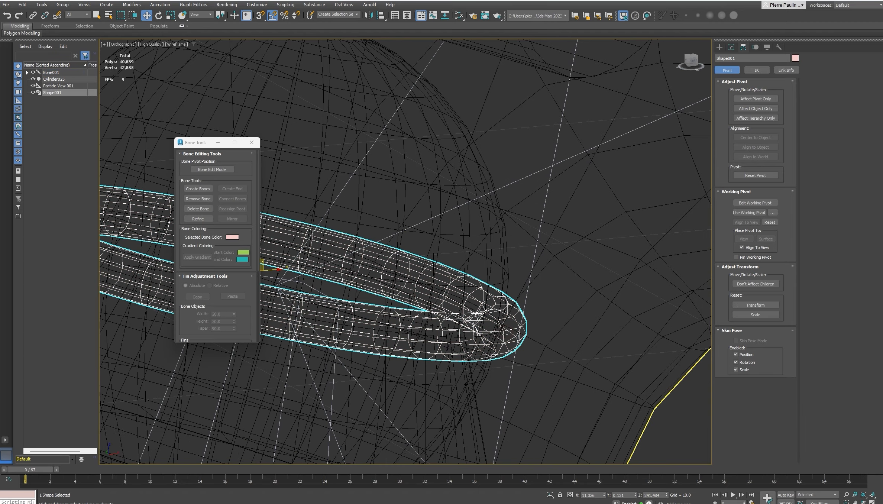
scroll(508, 330, "down", 6)
key("Delete")
scroll(465, 276, "down", 8)
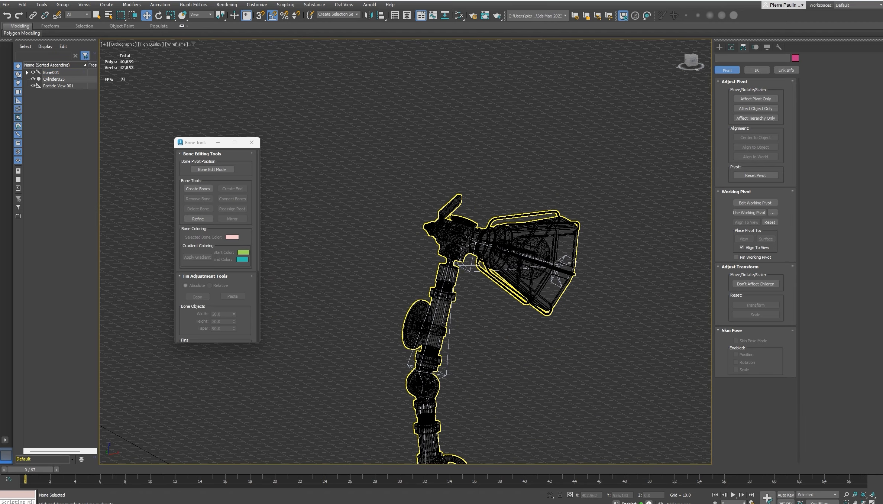
mouse_move(465, 275)
middle_mouse_down("alt")
mouse_move(454, 276)
mouse_move(473, 274)
middle_mouse_up("alt")
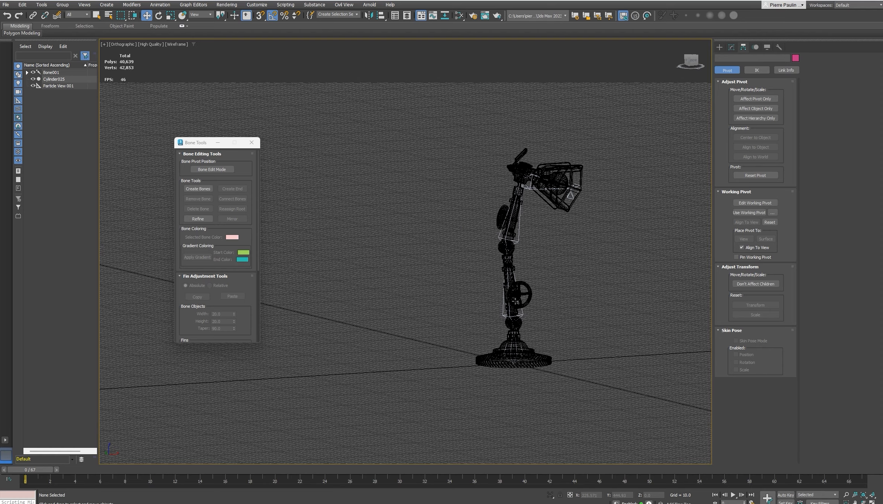
middle_click_drag(515, 301, 499, 329)
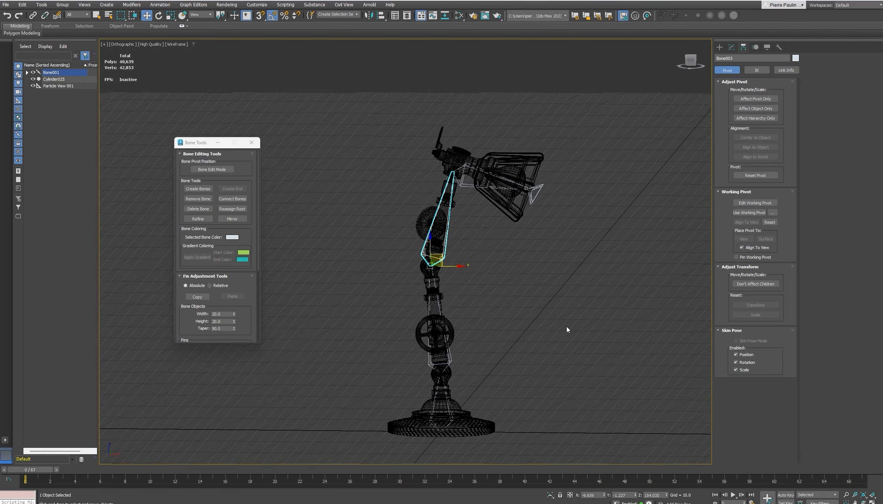
middle_click_drag(567, 327, 558, 311, "alt")
middle_click_drag(467, 309, 490, 350, "alt")
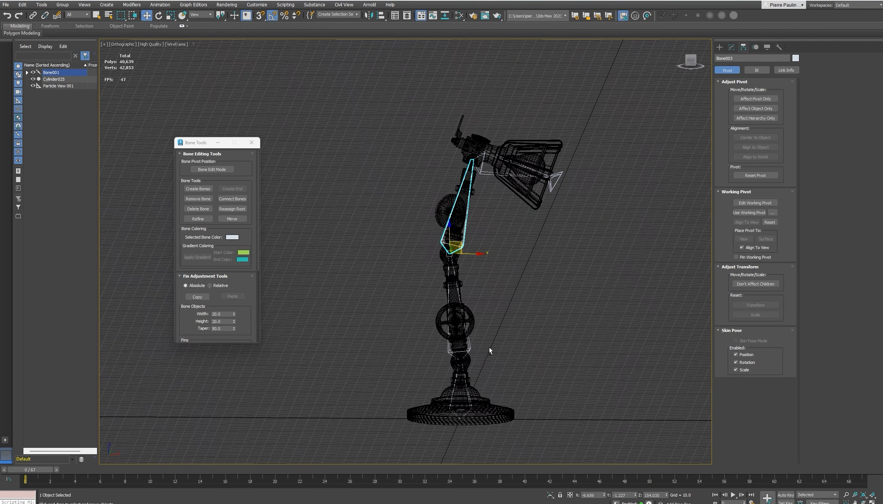